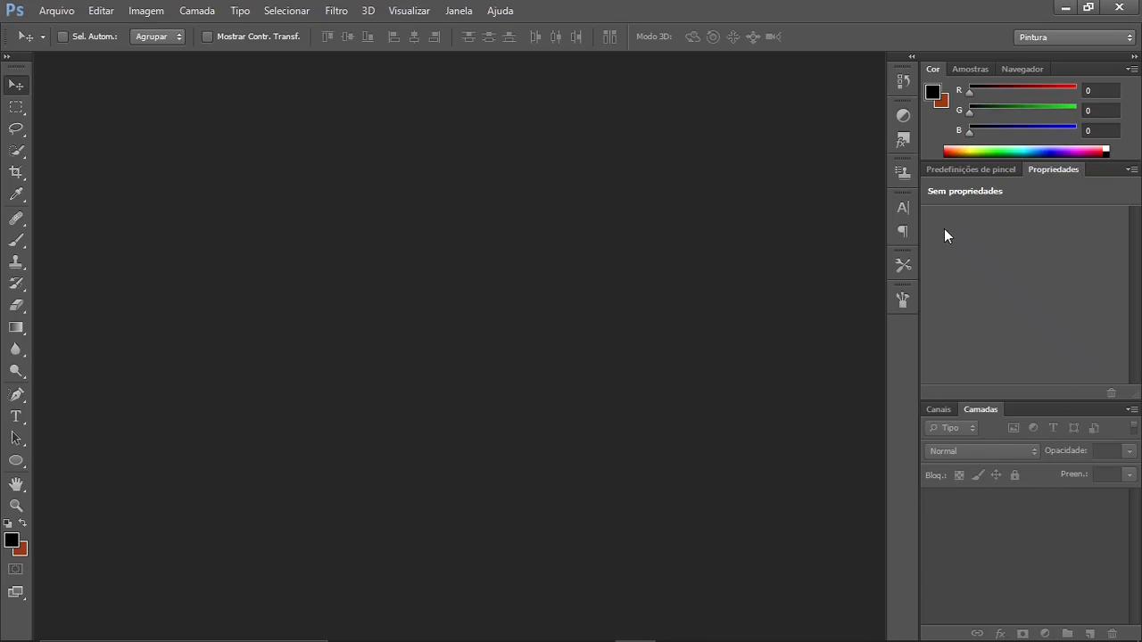
Detach the Ajustes panel from the collapsed panel dock and close it
{"action": "left_click", "coordinate": [457, 11]}
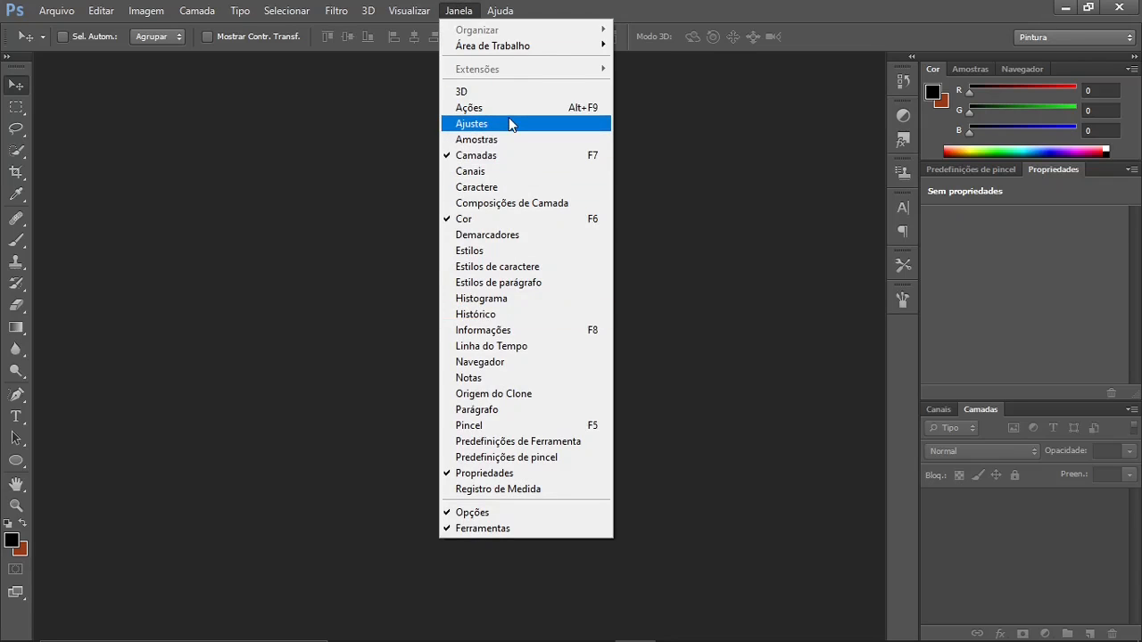
{"action": "left_click", "coordinate": [902, 115]}
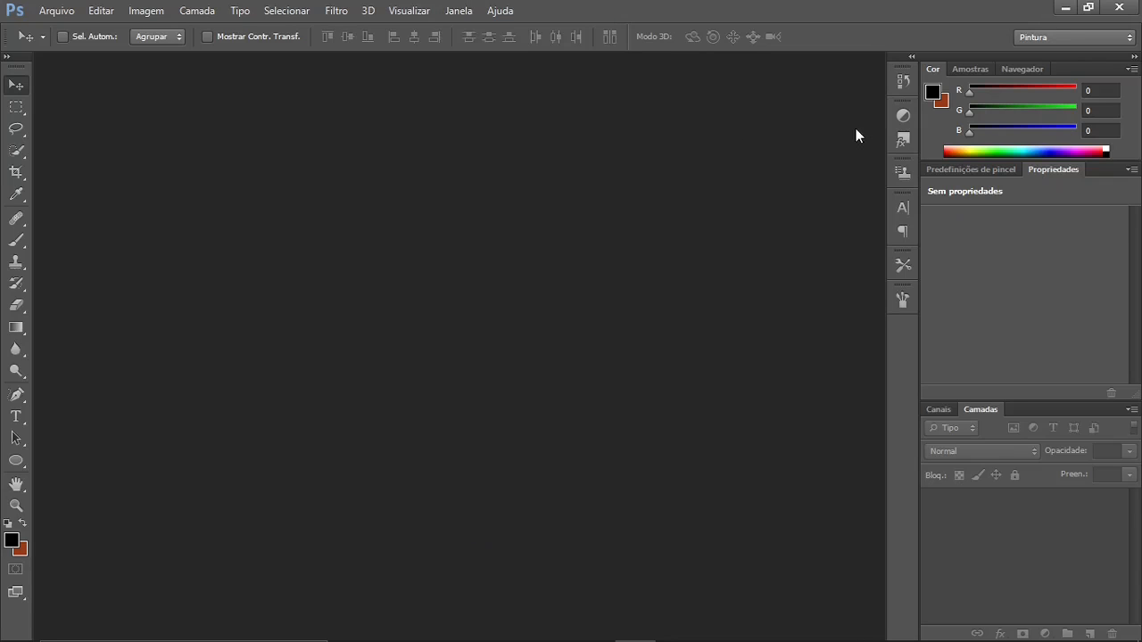
{"action": "left_click_drag", "start_coordinate": [903, 115], "coordinate": [776, 161]}
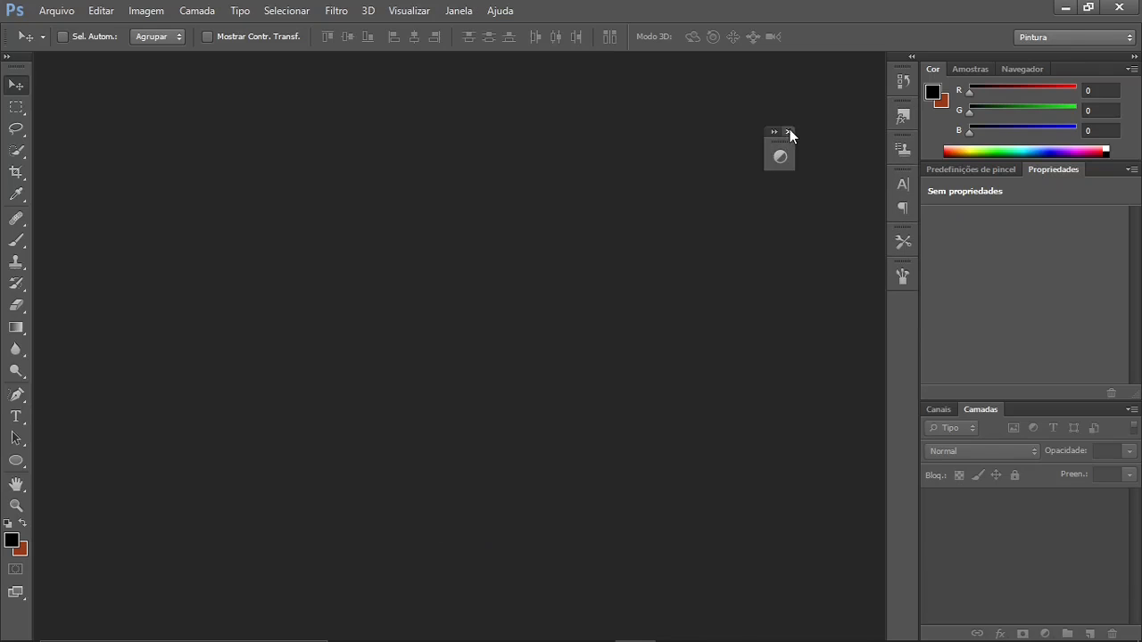
{"action": "left_click", "coordinate": [789, 131]}
Reopen the Ajustes panel and dock it as the last icon in the collapsed panel column
{"action": "left_click", "coordinate": [460, 11]}
{"action": "left_click", "coordinate": [508, 125]}
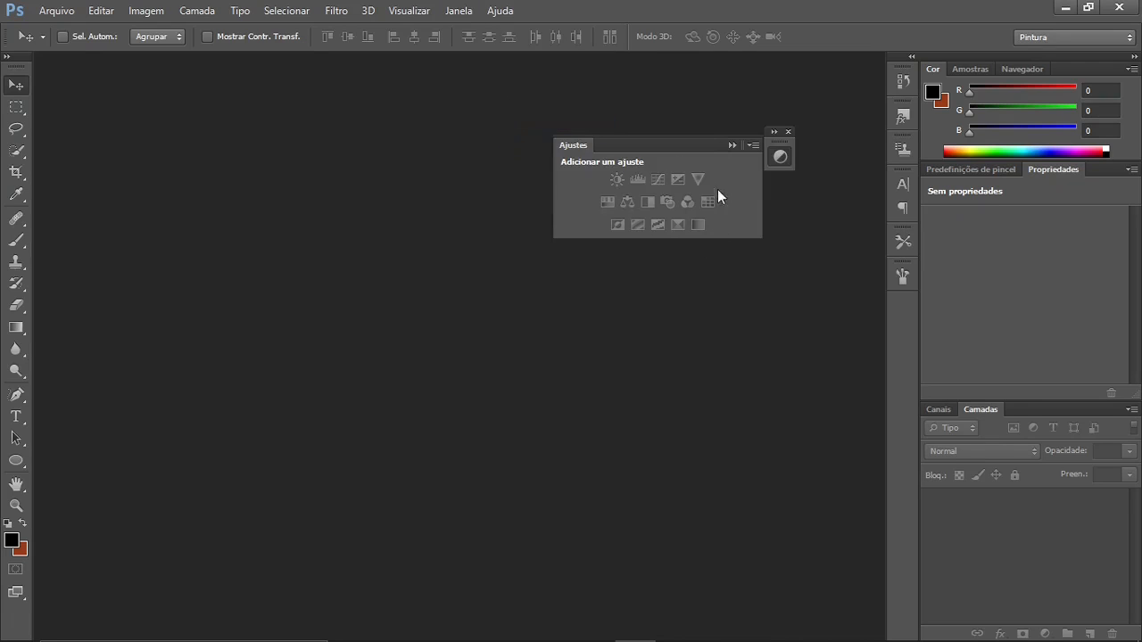
{"action": "left_click_drag", "start_coordinate": [700, 144], "coordinate": [910, 312]}
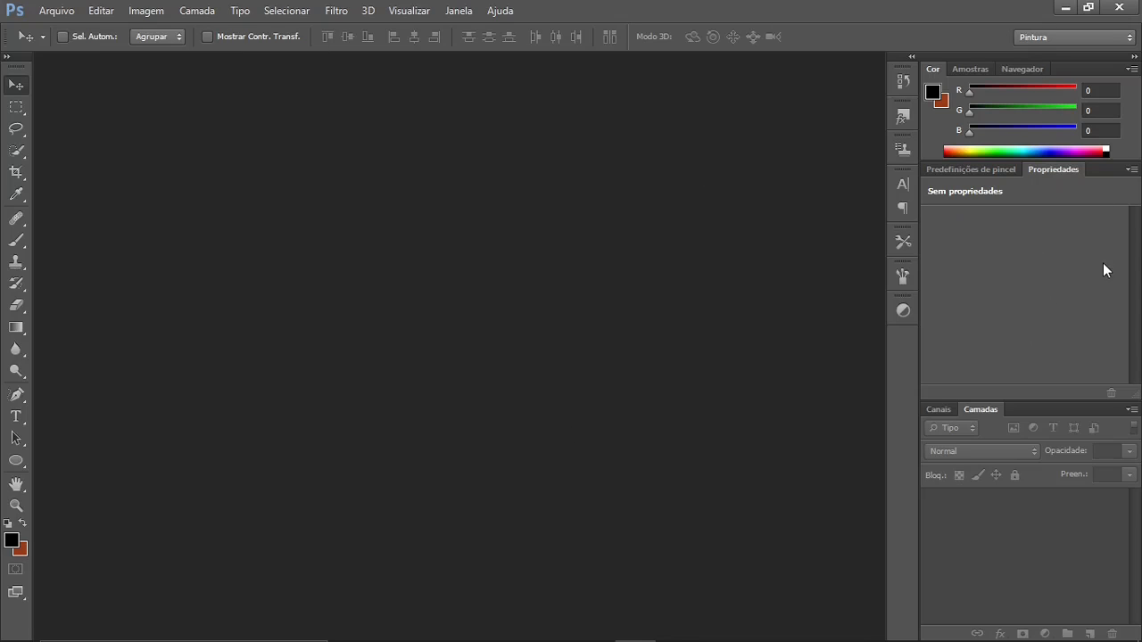
{"action": "left_click", "coordinate": [458, 10]}
{"action": "left_click", "coordinate": [458, 11]}
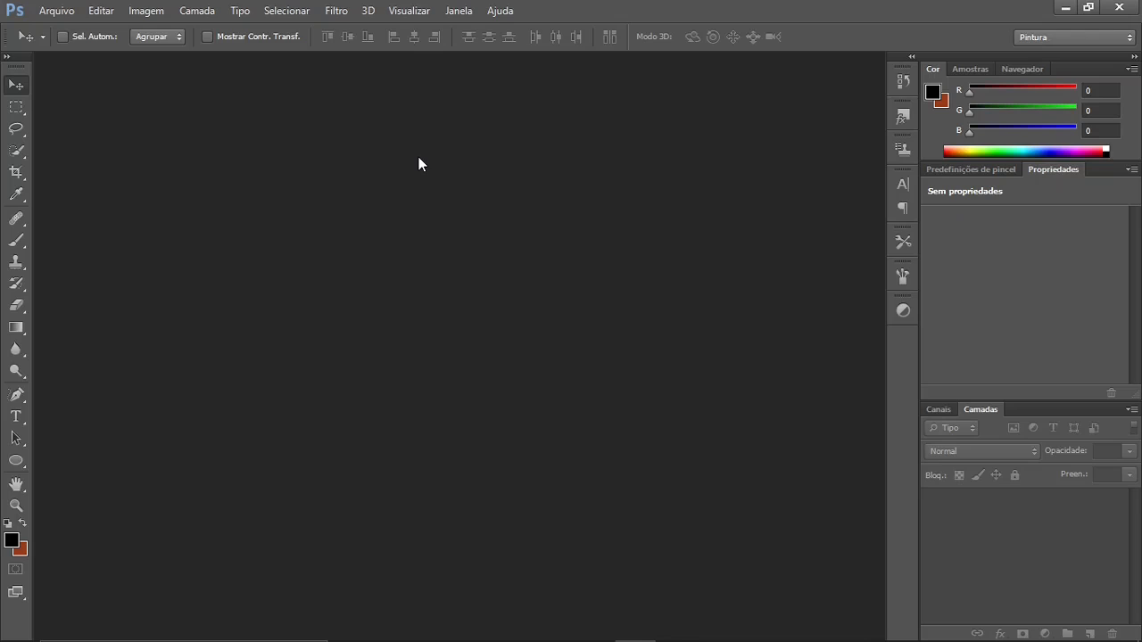
Open the image "retrato aquarela.JPEG (2)" from the Imagens Salvas folder
{"action": "left_click", "coordinate": [63, 13]}
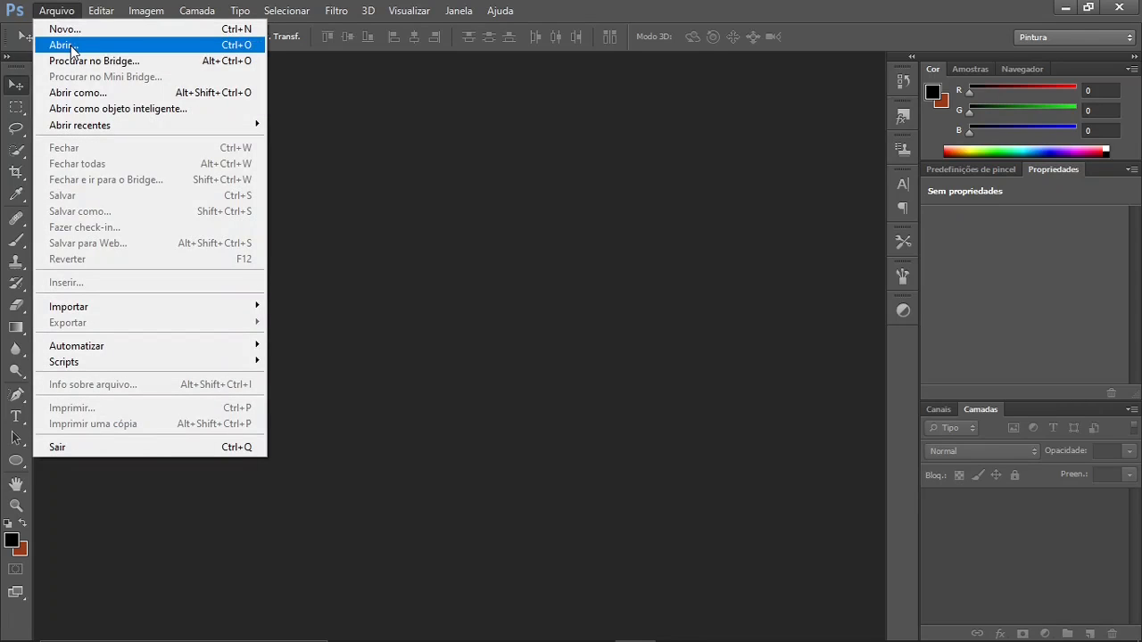
{"action": "left_click", "coordinate": [71, 46]}
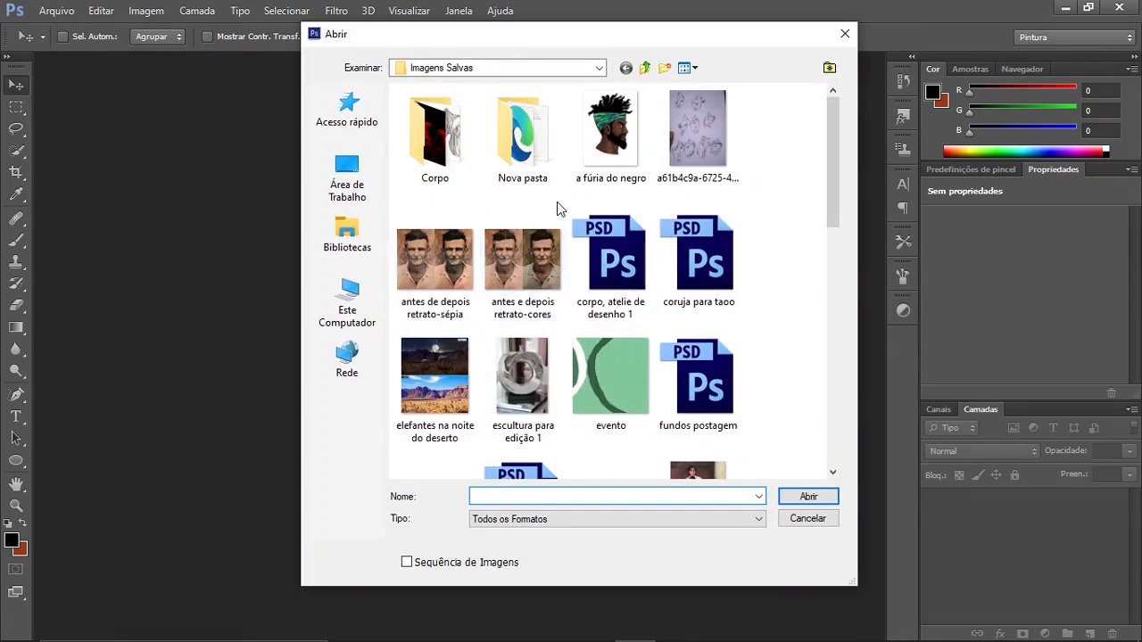
{"action": "scroll", "coordinate": [611, 223], "scroll_direction": "down", "scroll_amount": 5}
{"action": "scroll", "coordinate": [608, 223], "scroll_direction": "down", "scroll_amount": 2}
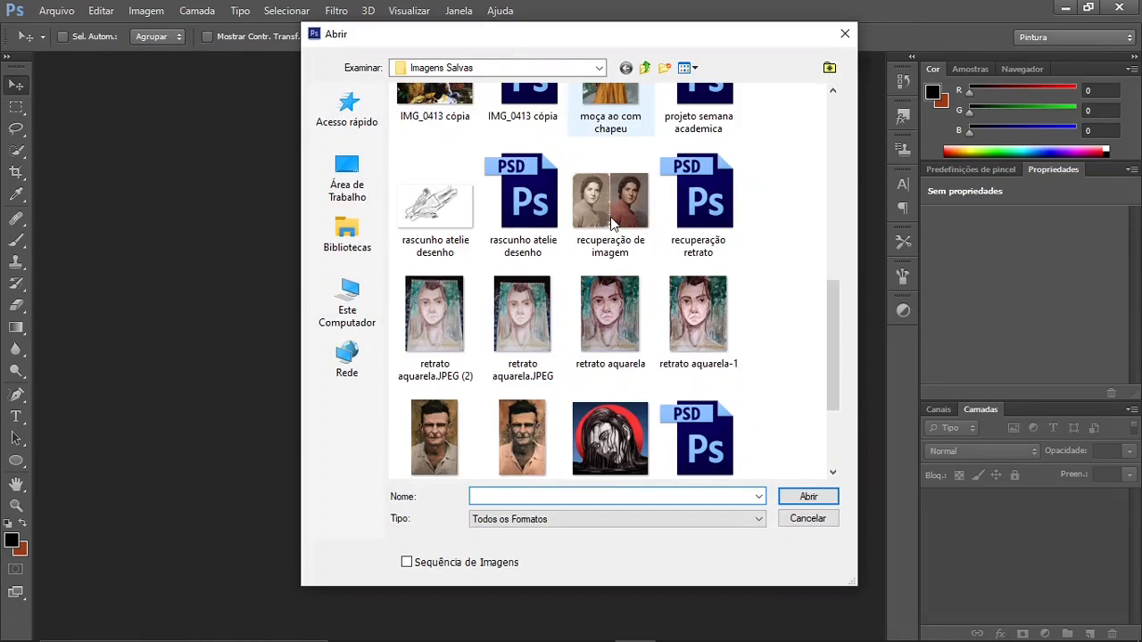
{"action": "left_click", "coordinate": [437, 320]}
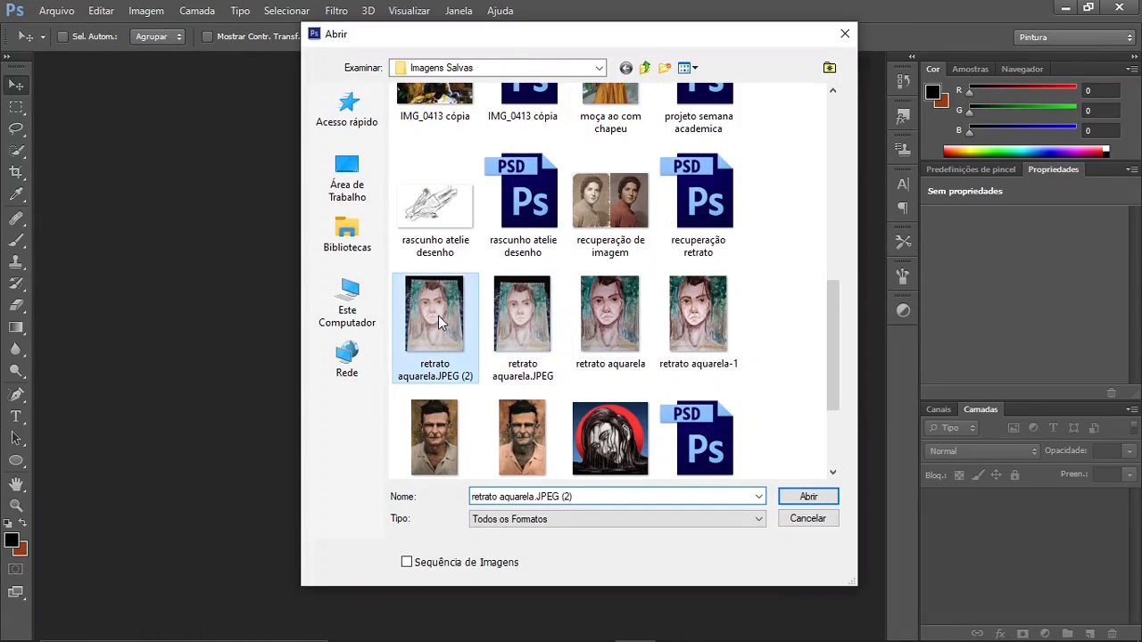
{"action": "left_click", "coordinate": [820, 500]}
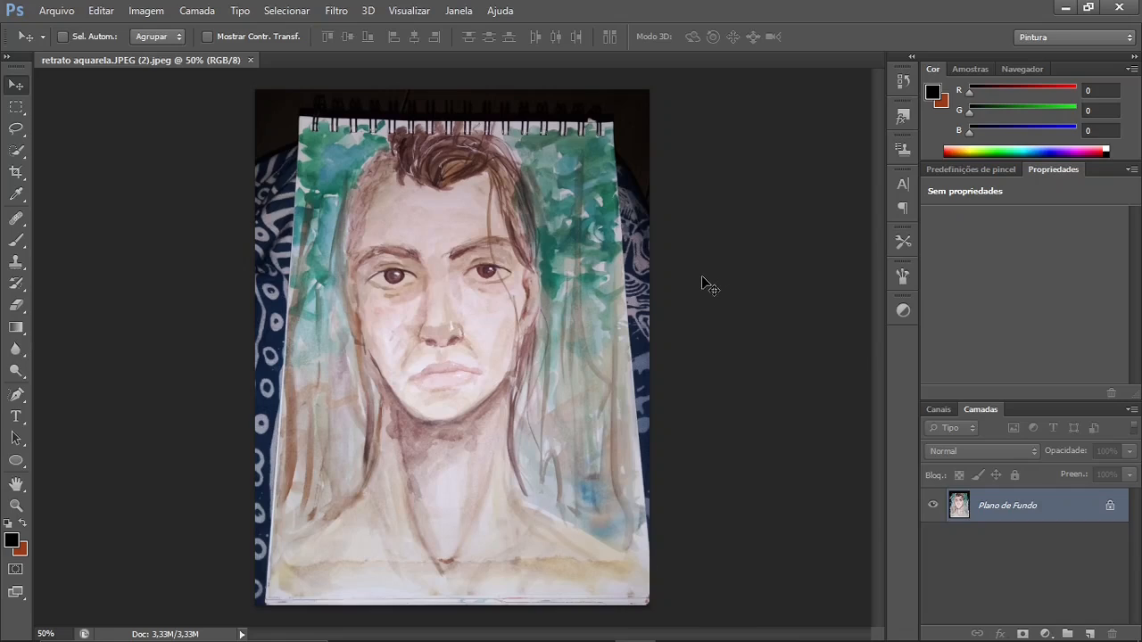
Duplicate the Plano de Fundo layer and hide the original, leaving only the copy visible
{"action": "right_click", "coordinate": [1017, 507]}
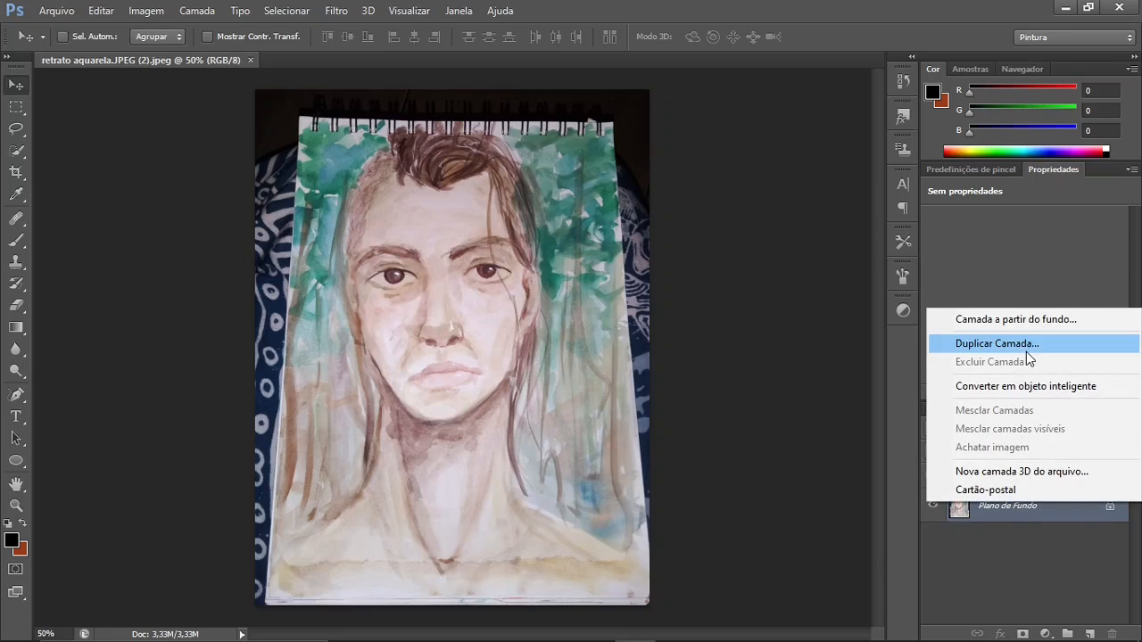
{"action": "left_click", "coordinate": [1039, 553]}
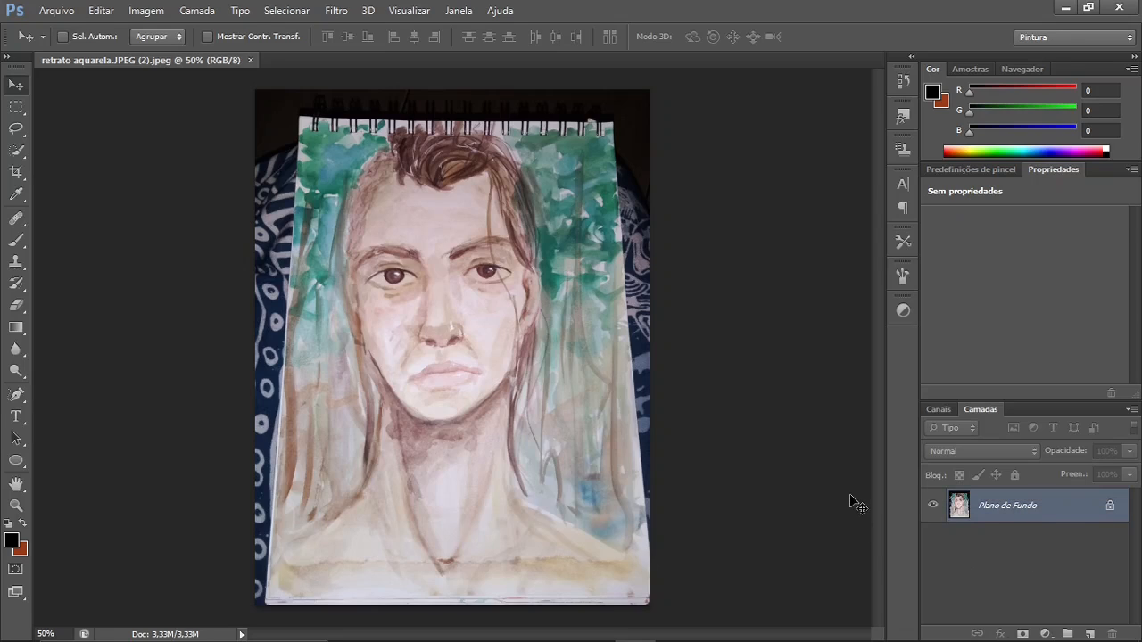
{"action": "key", "text": "ctrl+j"}
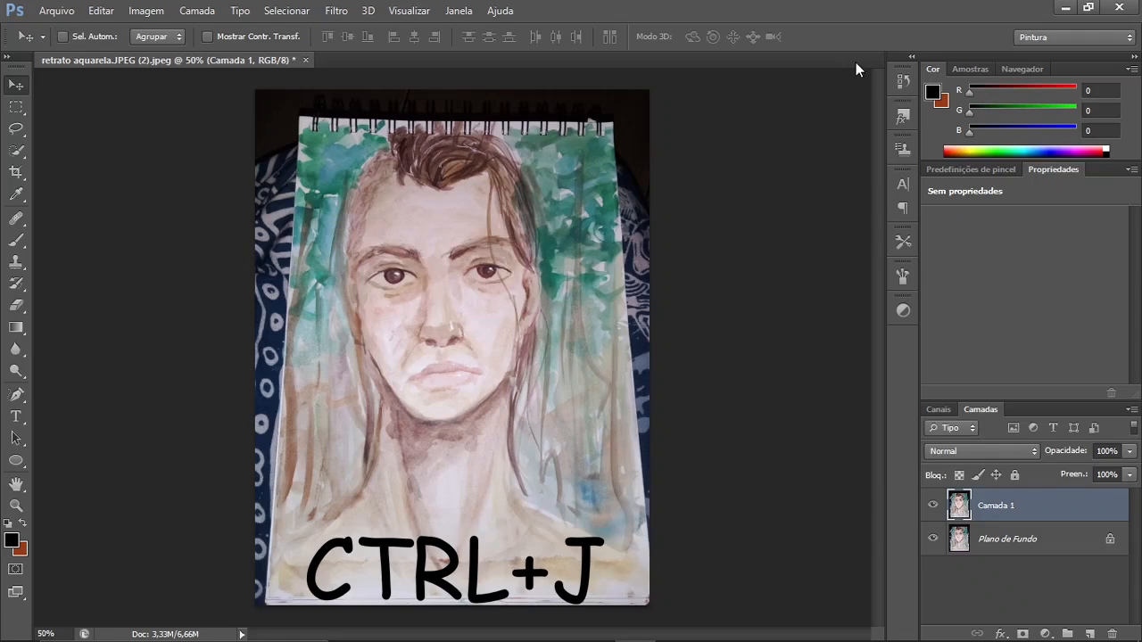
{"action": "left_click", "coordinate": [932, 539]}
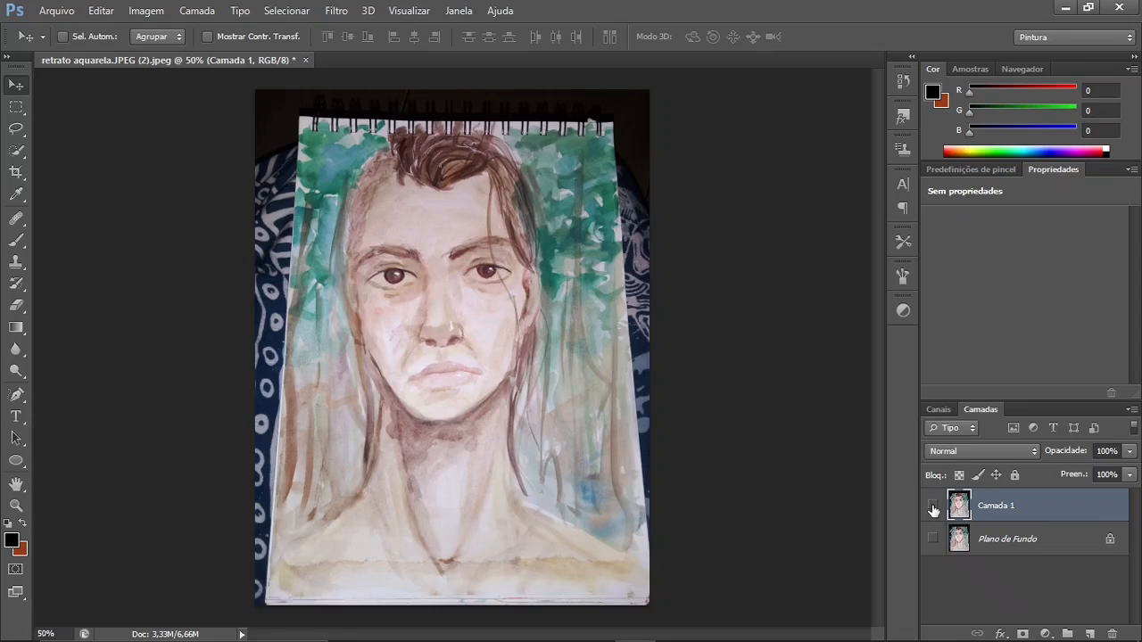
{"action": "left_click", "coordinate": [933, 506]}
{"action": "left_click", "coordinate": [933, 507]}
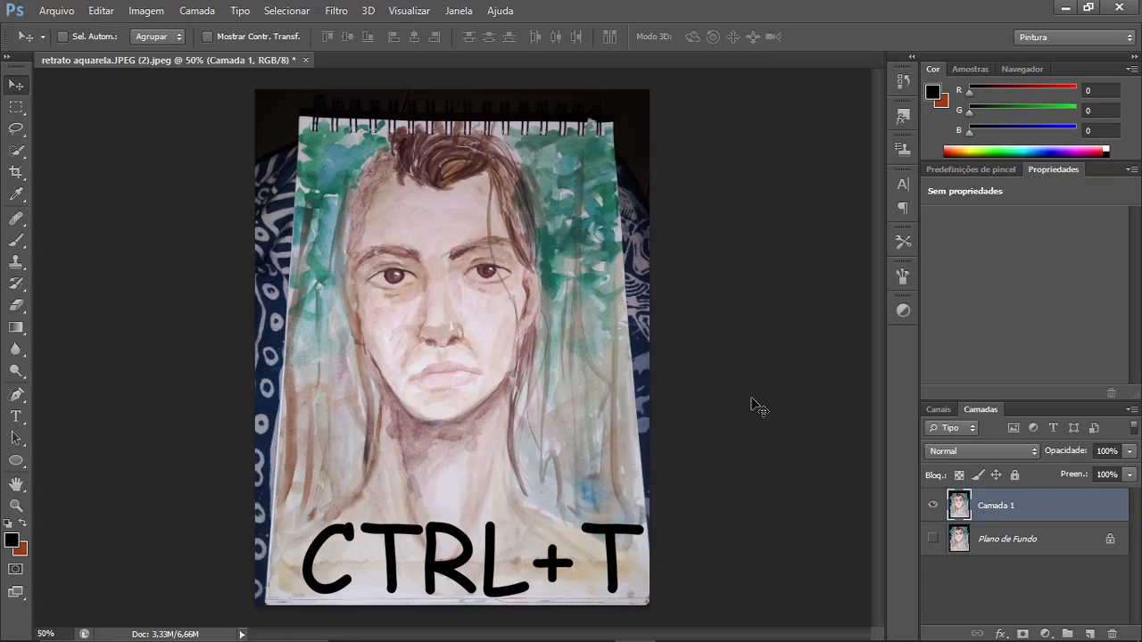
Start a Perspective transform on Camada 1, shift its upper edge slightly, and try widening that edge before undoing the widening
{"action": "key", "text": "ctrl+t"}
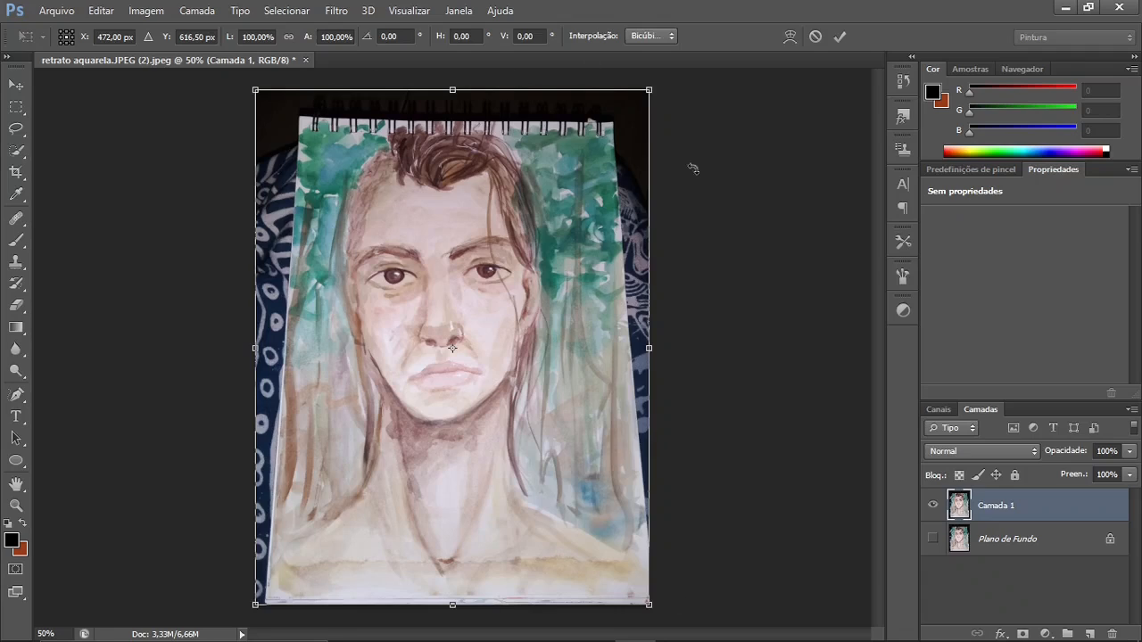
{"action": "right_click", "coordinate": [577, 278]}
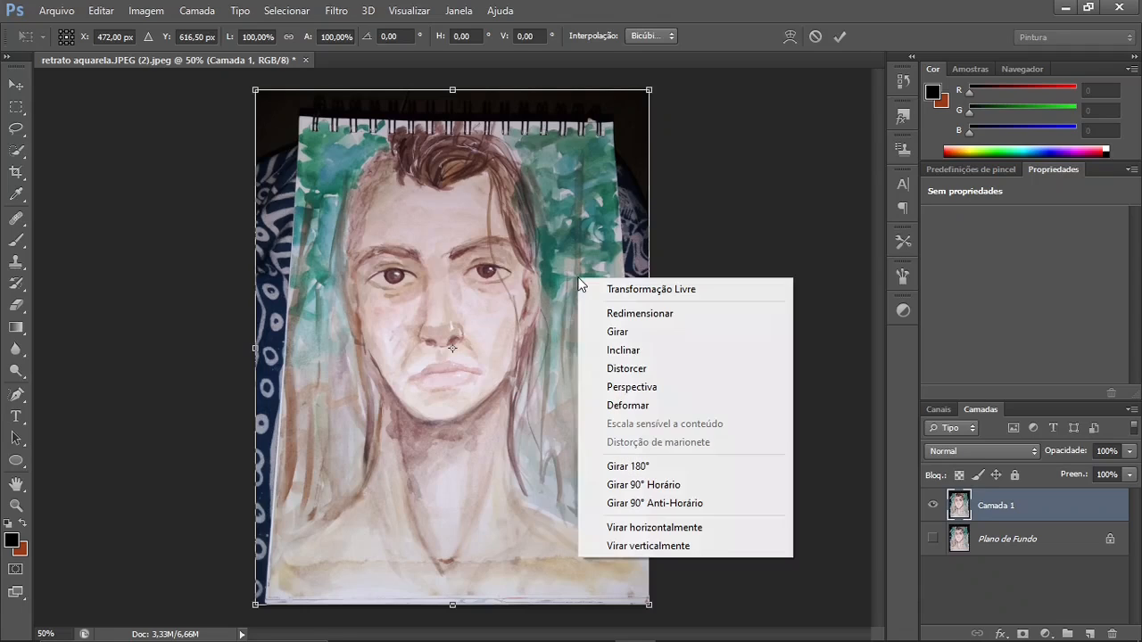
{"action": "left_click", "coordinate": [656, 389]}
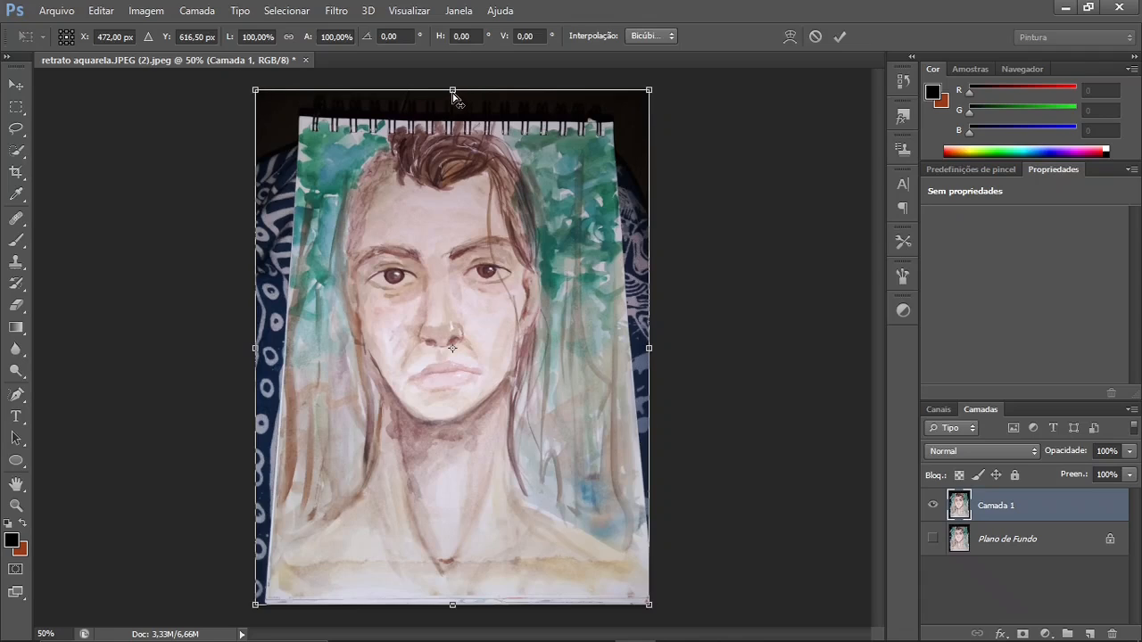
{"action": "mouse_move", "coordinate": [453, 91]}
{"action": "left_mouse_down"}
{"action": "mouse_move", "coordinate": [453, 128]}
{"action": "mouse_move", "coordinate": [446, 94]}
{"action": "mouse_move", "coordinate": [425, 93]}
{"action": "mouse_move", "coordinate": [497, 94]}
{"action": "mouse_move", "coordinate": [499, 105]}
{"action": "mouse_move", "coordinate": [416, 101]}
{"action": "mouse_move", "coordinate": [454, 110]}
{"action": "left_mouse_up"}
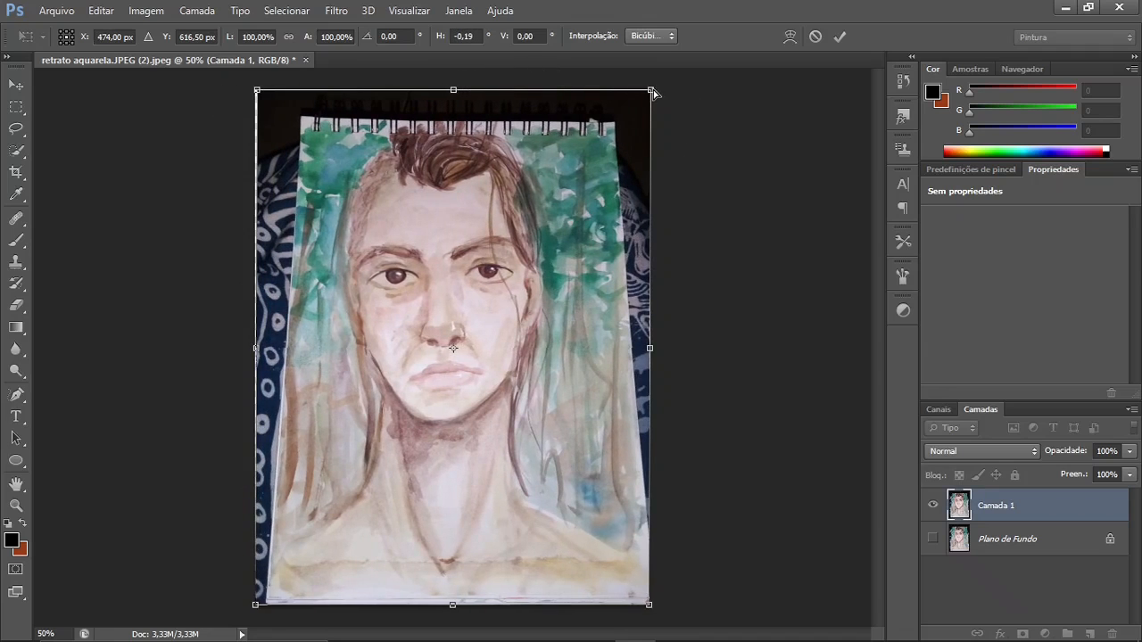
{"action": "mouse_move", "coordinate": [654, 93]}
{"action": "left_mouse_down"}
{"action": "mouse_move", "coordinate": [688, 93]}
{"action": "mouse_move", "coordinate": [657, 97]}
{"action": "mouse_move", "coordinate": [678, 96]}
{"action": "mouse_move", "coordinate": [676, 190]}
{"action": "mouse_move", "coordinate": [673, 90]}
{"action": "left_mouse_up"}
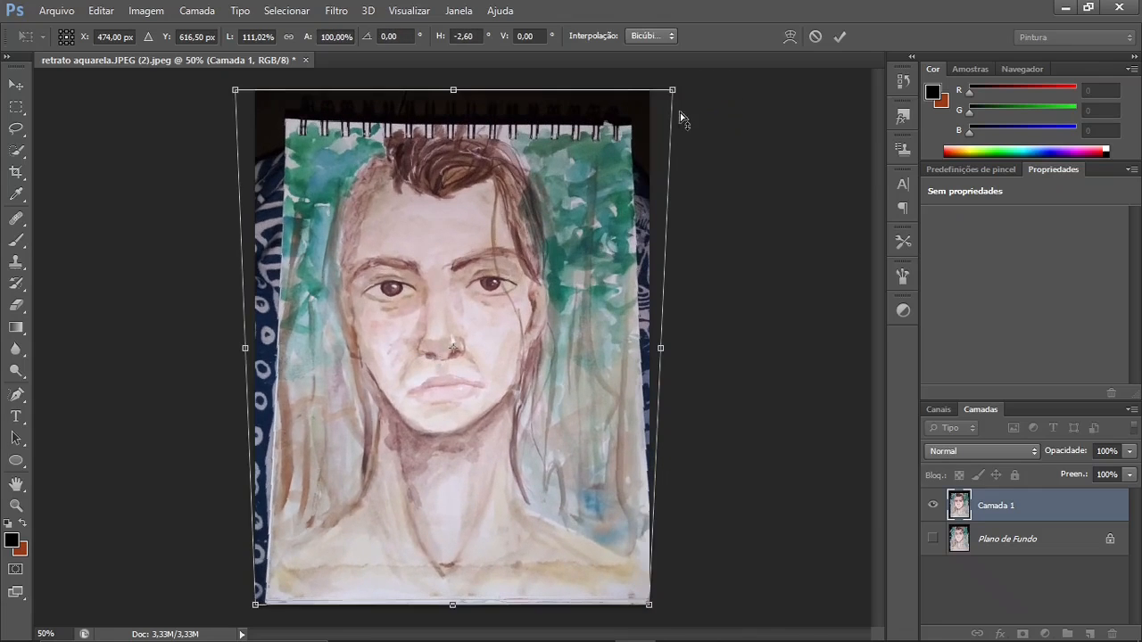
{"action": "key", "text": "ctrl+z"}
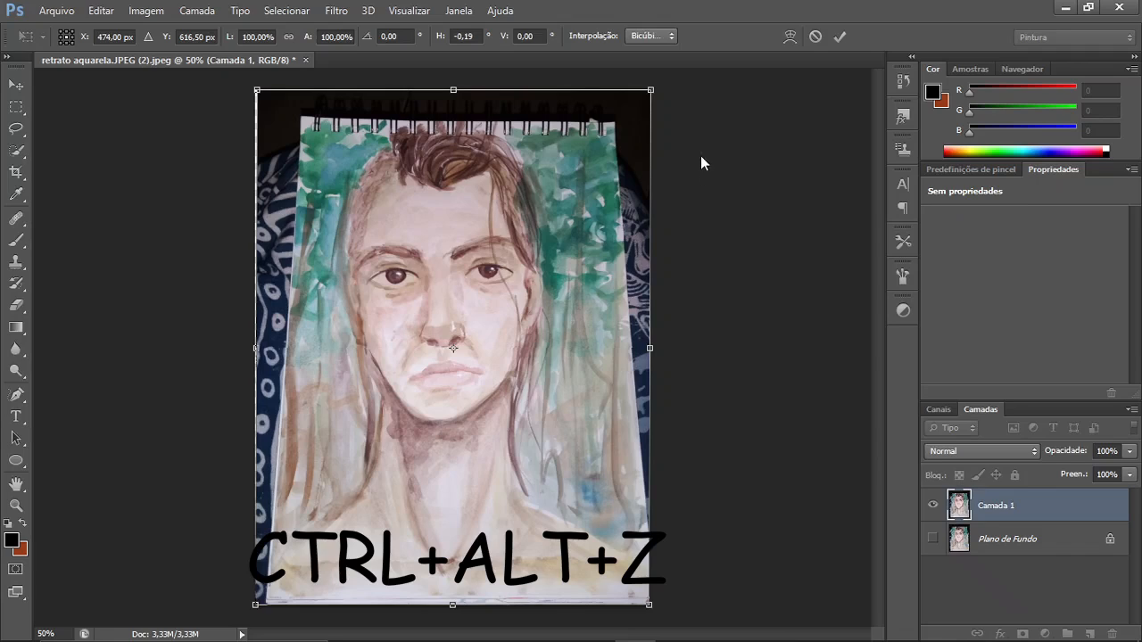
Widen the upper edge of Camada 1 in perspective to about 115%, narrow its lower edge slightly, and apply the transform
{"action": "right_click", "coordinate": [607, 202]}
{"action": "left_click", "coordinate": [648, 96]}
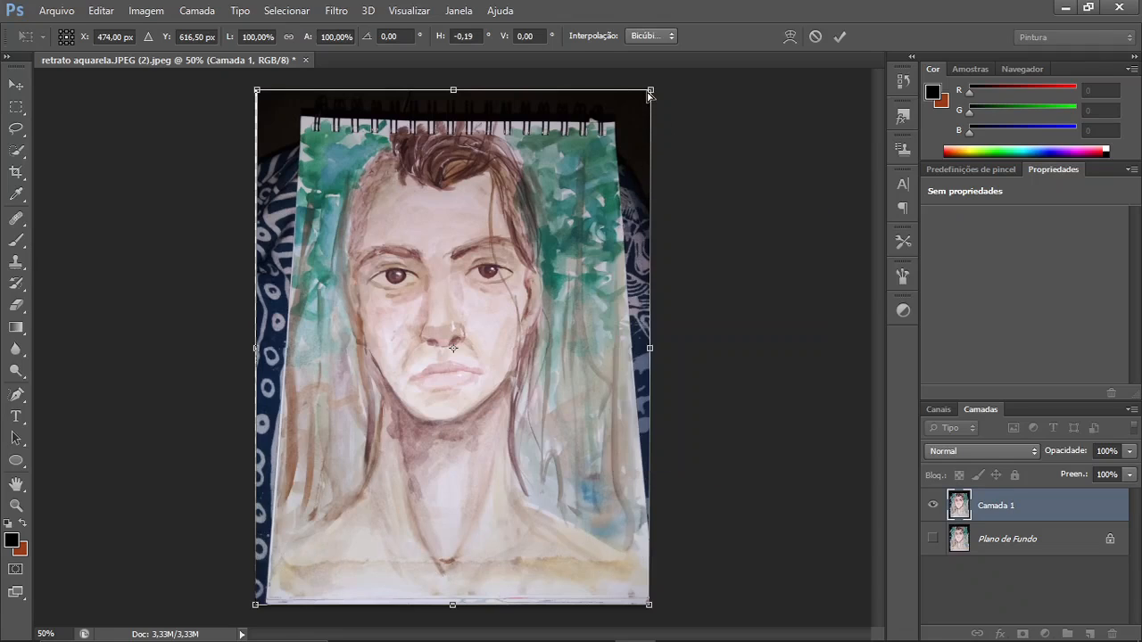
{"action": "left_click_drag", "start_coordinate": [650, 93], "coordinate": [687, 82]}
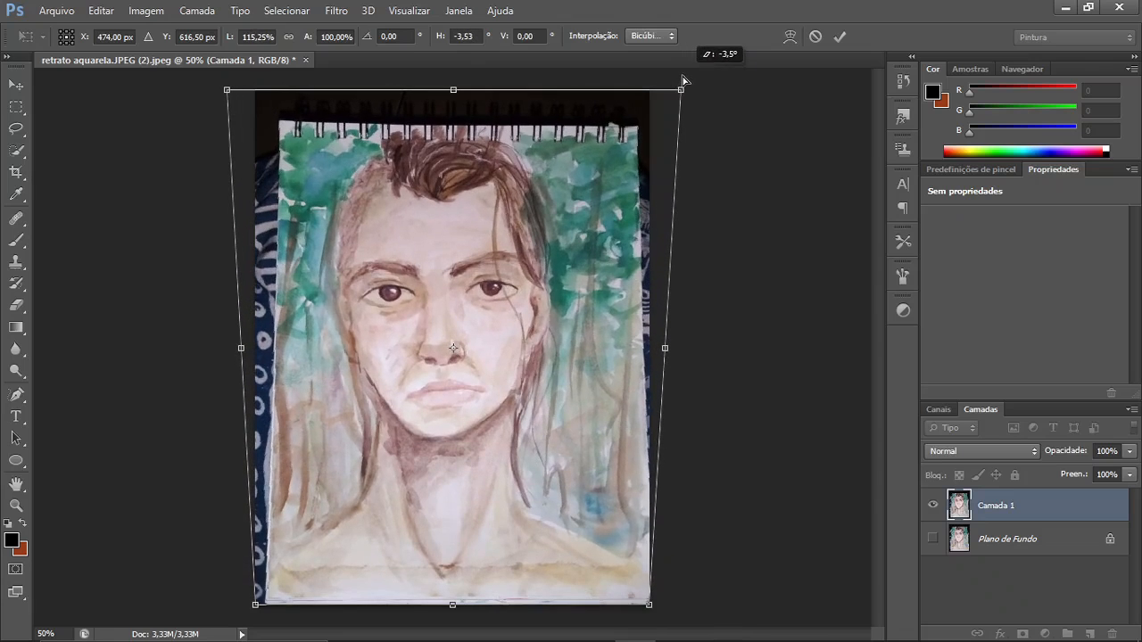
{"action": "left_click_drag", "start_coordinate": [646, 606], "coordinate": [635, 605]}
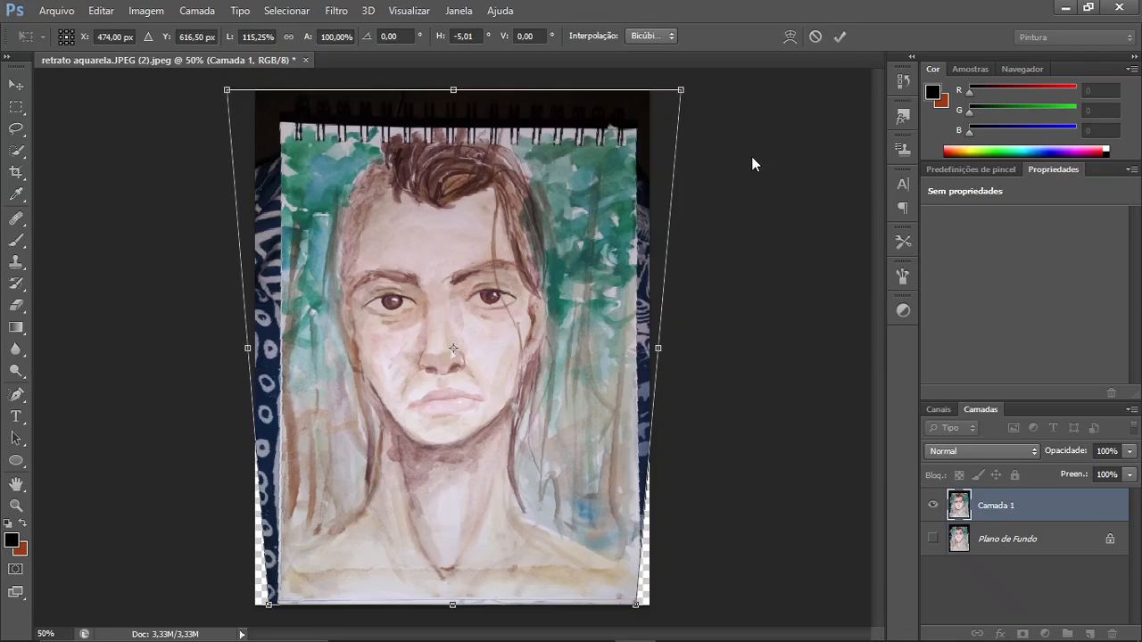
{"action": "key", "text": "Return"}
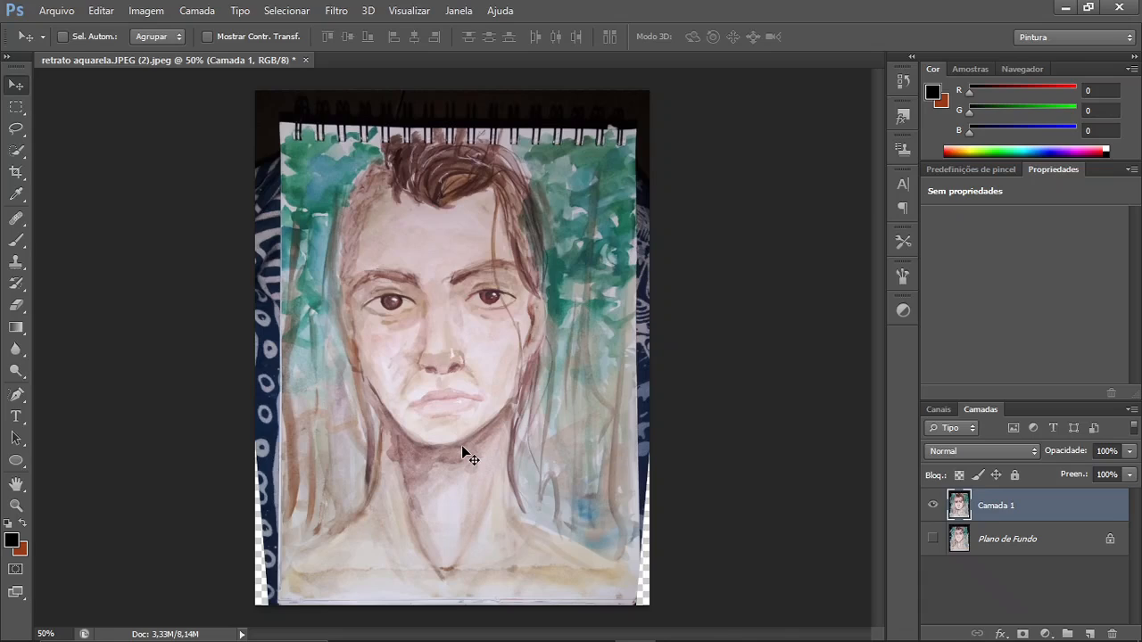
Enlarge Camada 1 with Free Transform to about 107% in width and height so the sketchbook page fills the canvas
{"action": "key", "text": "ctrl+t"}
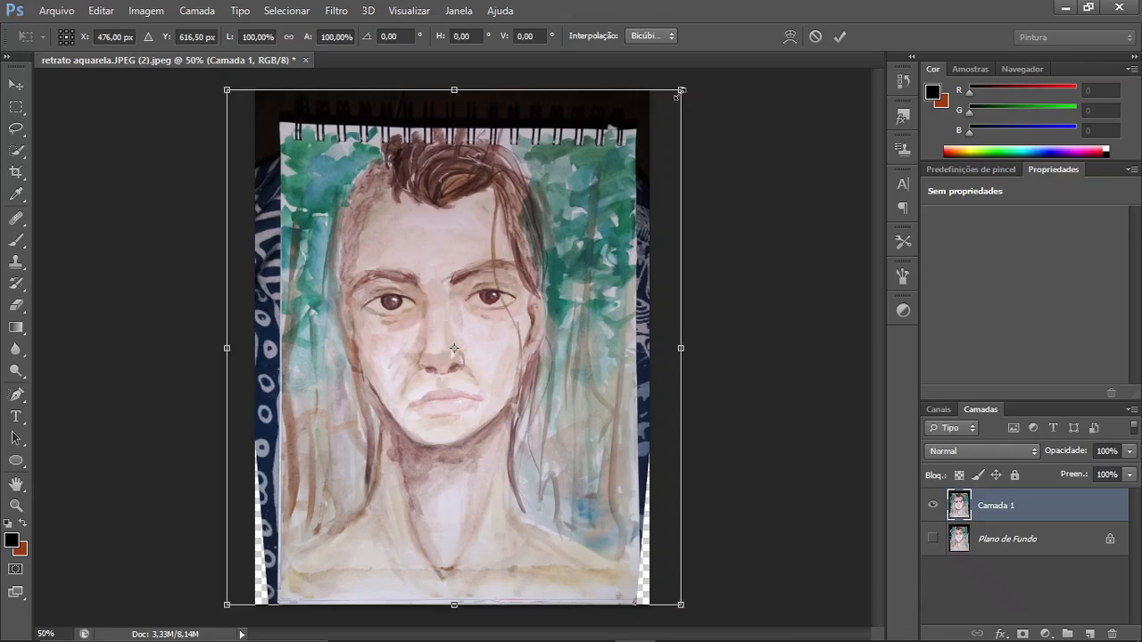
{"action": "left_click_drag", "start_coordinate": [681, 90], "coordinate": [620, 163]}
{"action": "key", "text": "ctrl+z"}
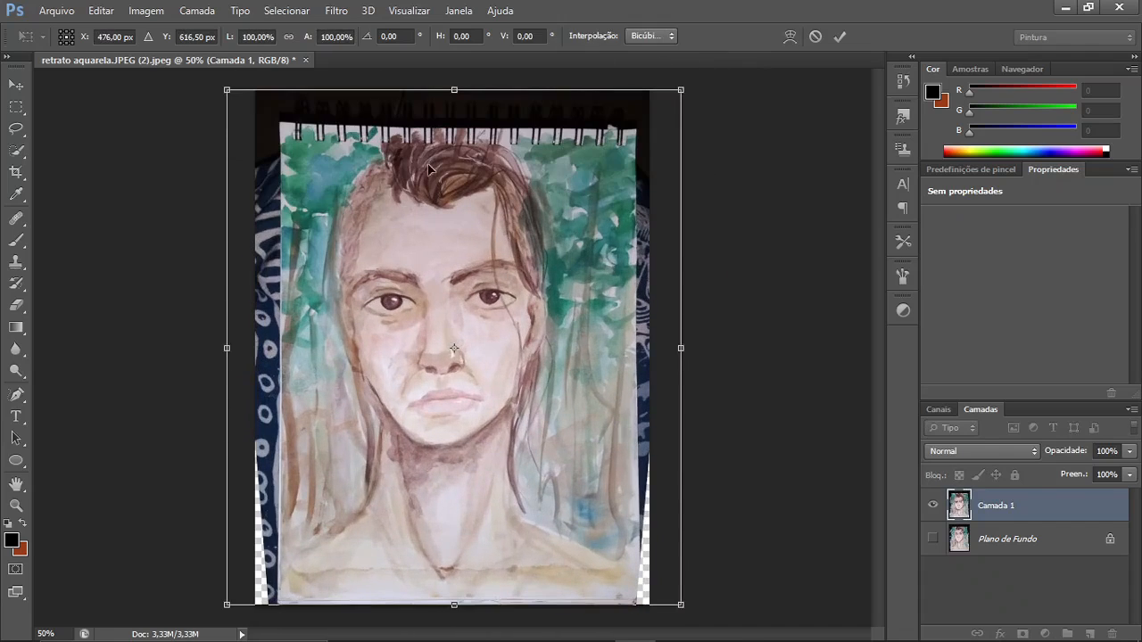
{"action": "left_click_drag", "start_coordinate": [681, 89], "coordinate": [688, 82]}
{"action": "left_click_drag", "start_coordinate": [221, 78], "coordinate": [199, 65]}
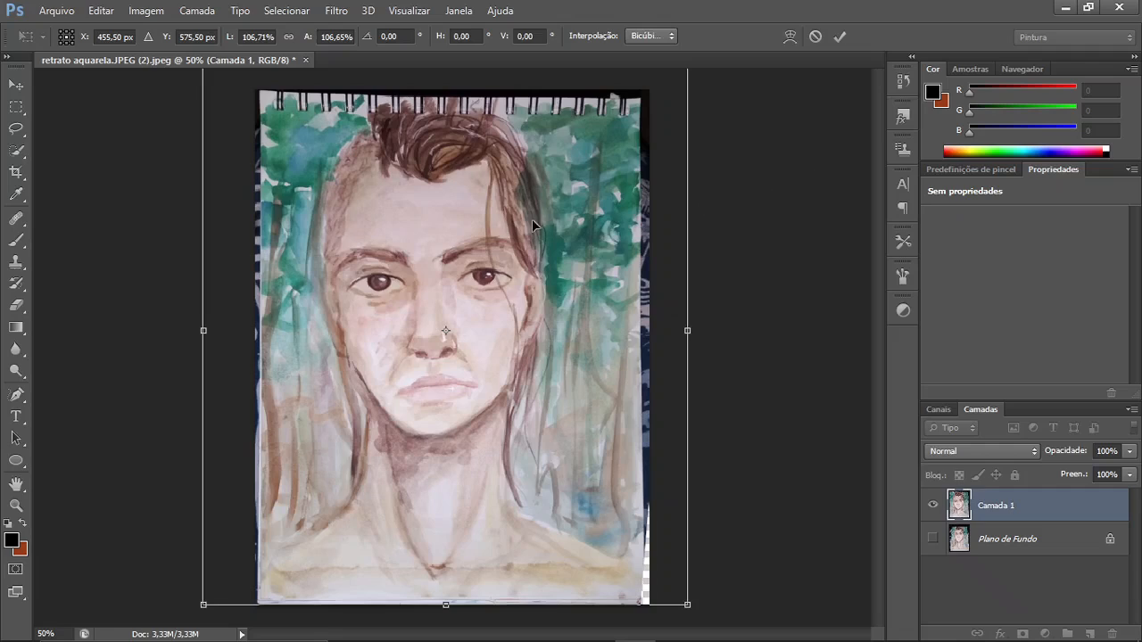
Warp Camada 1 within the transform, pulling the page's upper middle slightly upward and nudging both sides slightly outward
{"action": "left_click", "coordinate": [790, 37]}
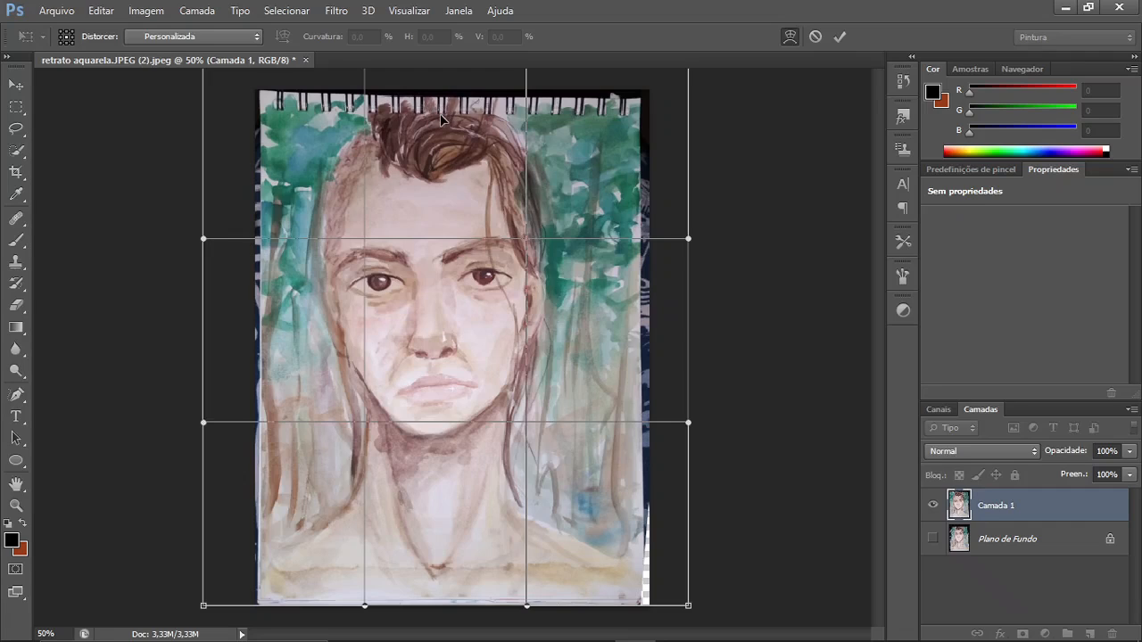
{"action": "left_click_drag", "start_coordinate": [441, 118], "coordinate": [442, 110]}
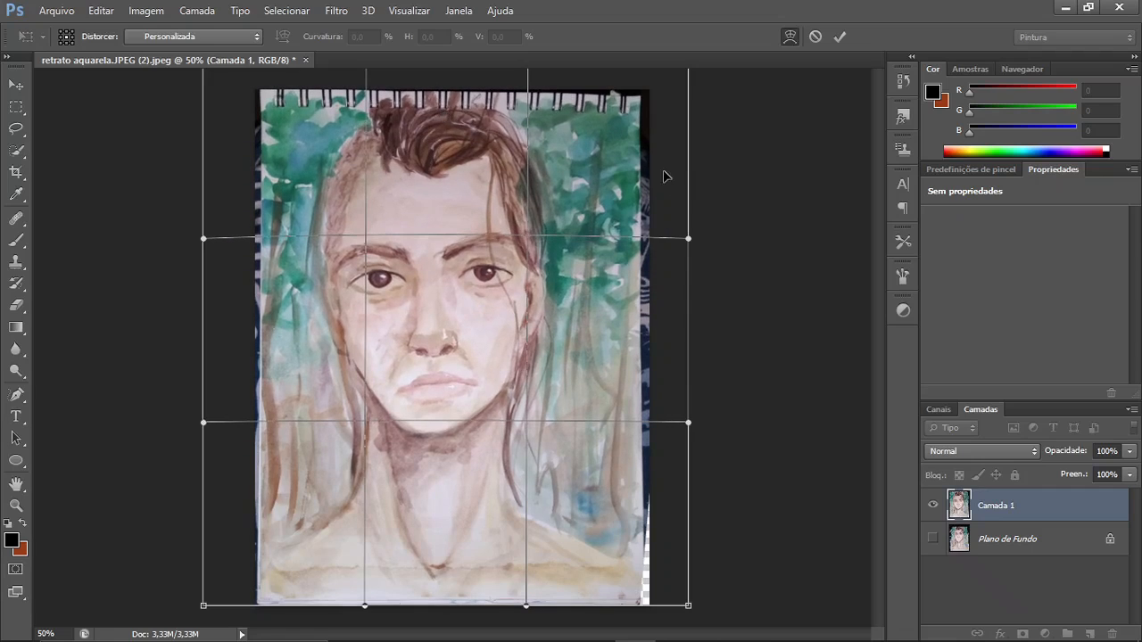
{"action": "left_click_drag", "start_coordinate": [578, 242], "coordinate": [585, 238]}
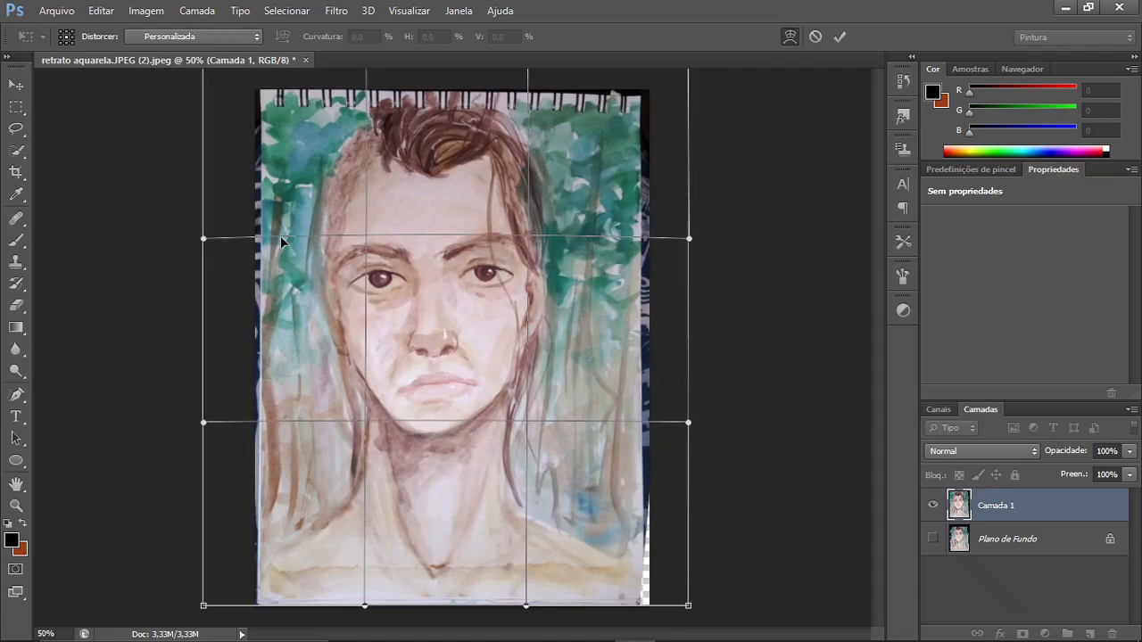
{"action": "left_click_drag", "start_coordinate": [278, 236], "coordinate": [279, 235]}
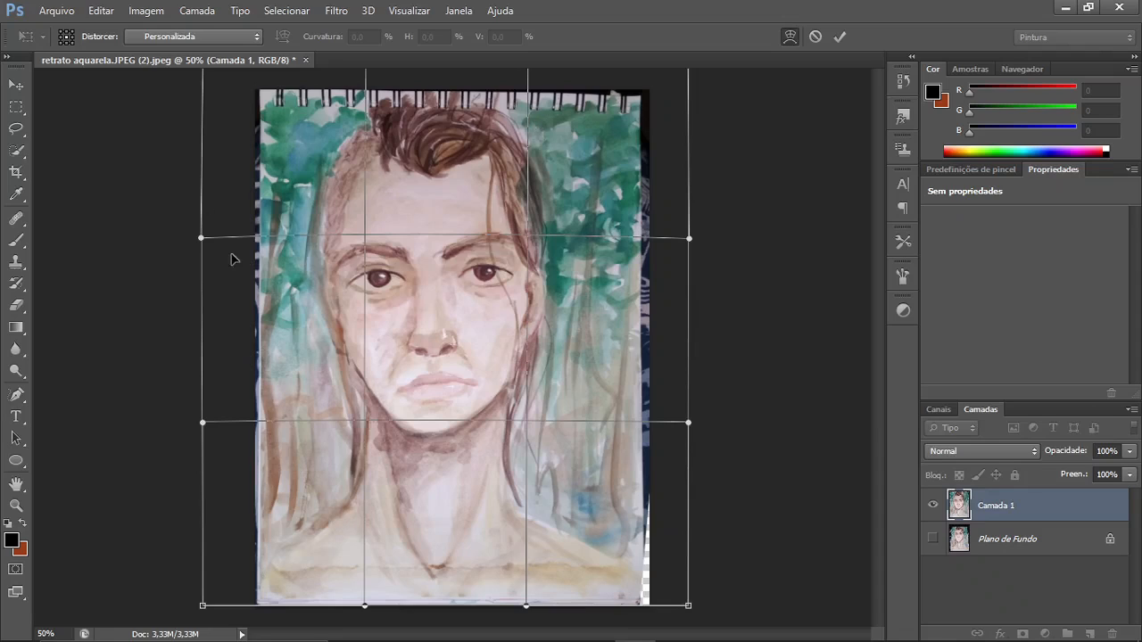
{"action": "left_click", "coordinate": [789, 37]}
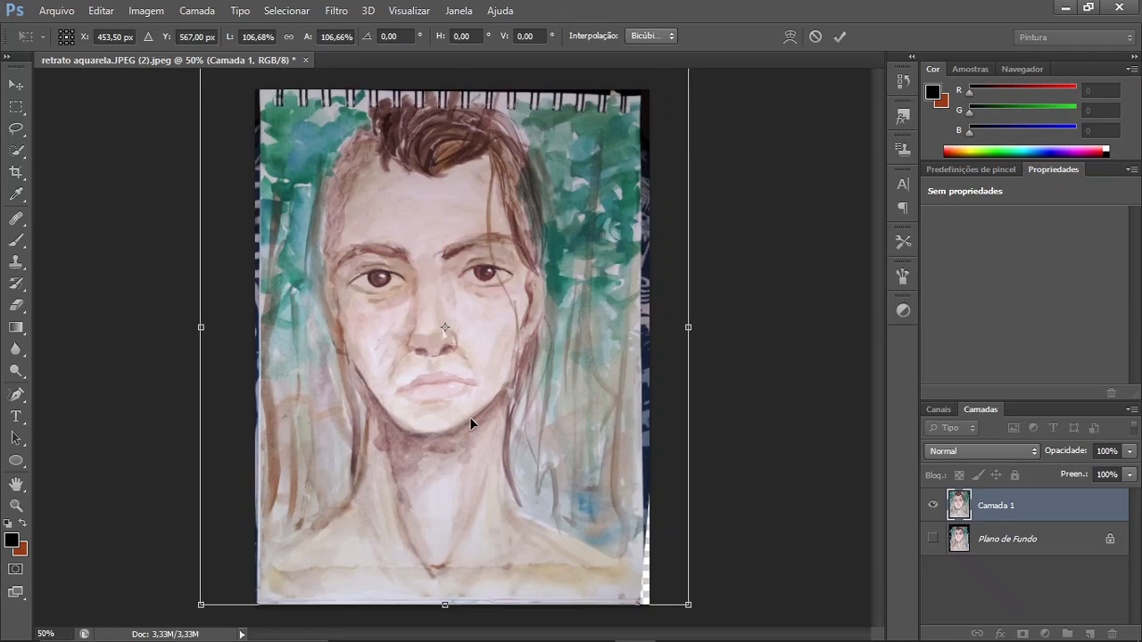
{"action": "scroll", "coordinate": [470, 418], "scroll_direction": "down", "scroll_amount": 3}
{"action": "scroll", "coordinate": [470, 417], "scroll_direction": "up", "scroll_amount": 3}
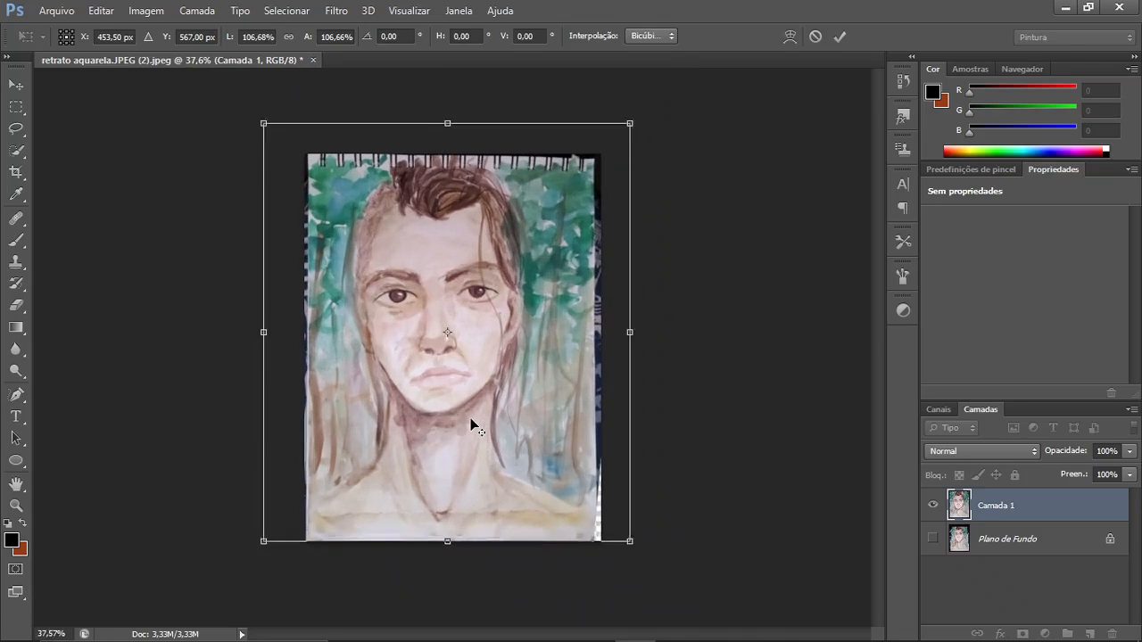
Examine the warped page's edges and corners against the canvas borders at different magnifications
{"action": "scroll", "coordinate": [470, 418], "scroll_direction": "down", "scroll_amount": 3}
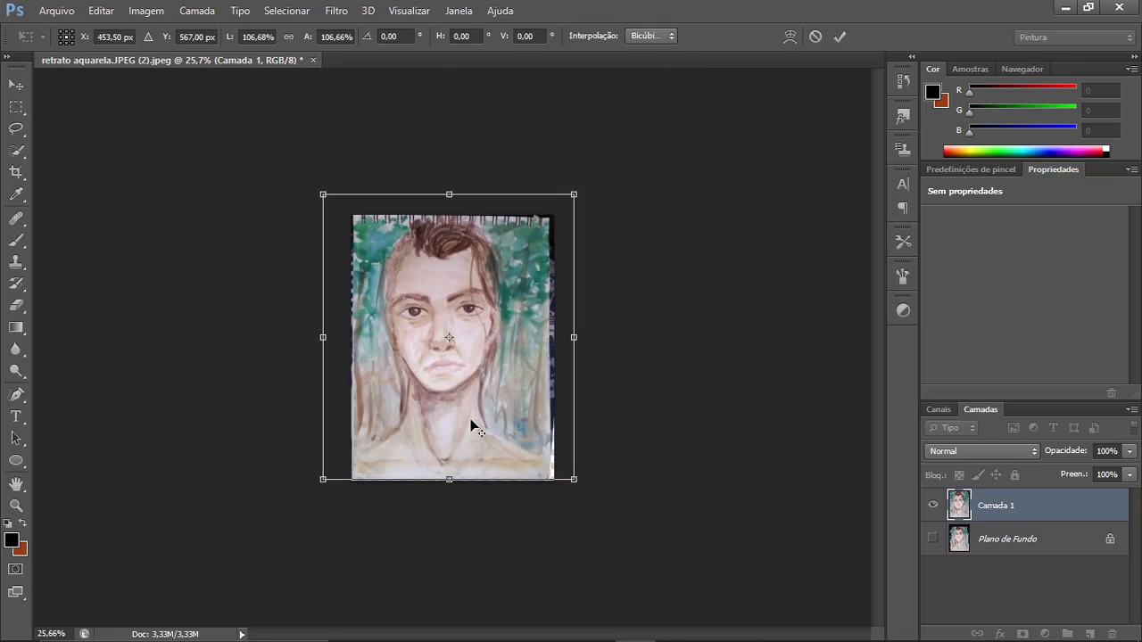
{"action": "scroll", "coordinate": [470, 419], "scroll_direction": "up", "scroll_amount": 2}
{"action": "scroll", "coordinate": [470, 418], "scroll_direction": "up", "scroll_amount": 2}
{"action": "scroll", "coordinate": [470, 417], "scroll_direction": "down", "scroll_amount": 1}
{"action": "scroll", "coordinate": [470, 418], "scroll_direction": "up", "scroll_amount": 1}
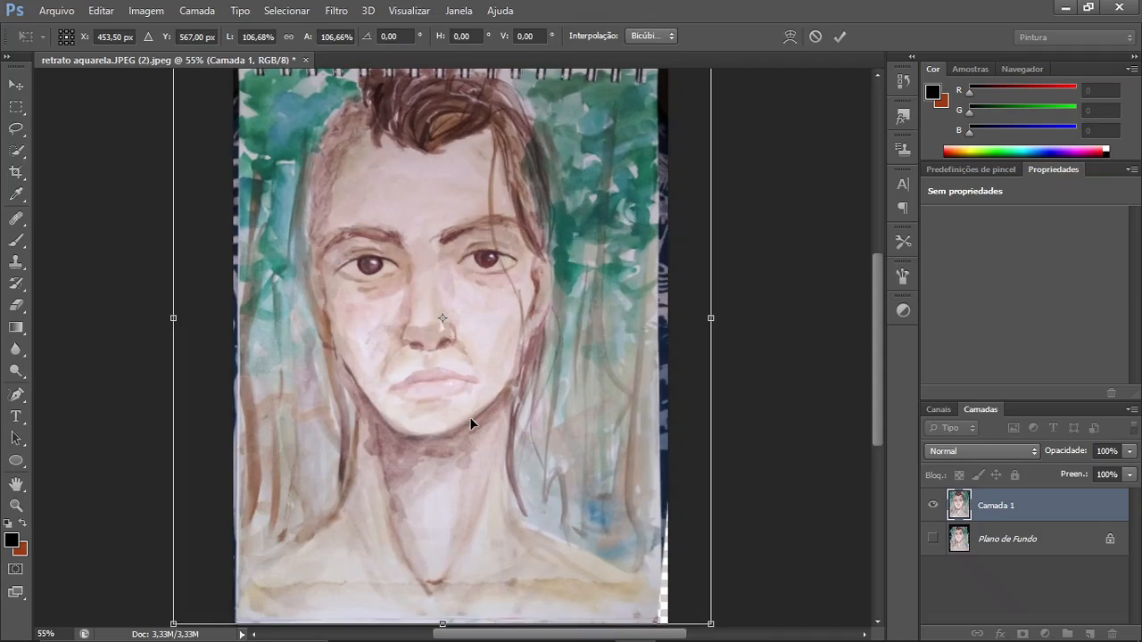
{"action": "scroll", "coordinate": [469, 417], "scroll_direction": "right", "scroll_amount": 3}
{"action": "scroll", "coordinate": [468, 416], "scroll_direction": "left", "scroll_amount": 3}
{"action": "scroll", "coordinate": [466, 410], "scroll_direction": "right", "scroll_amount": 1}
{"action": "scroll", "coordinate": [466, 409], "scroll_direction": "down", "scroll_amount": 2}
{"action": "scroll", "coordinate": [467, 410], "scroll_direction": "up", "scroll_amount": 1}
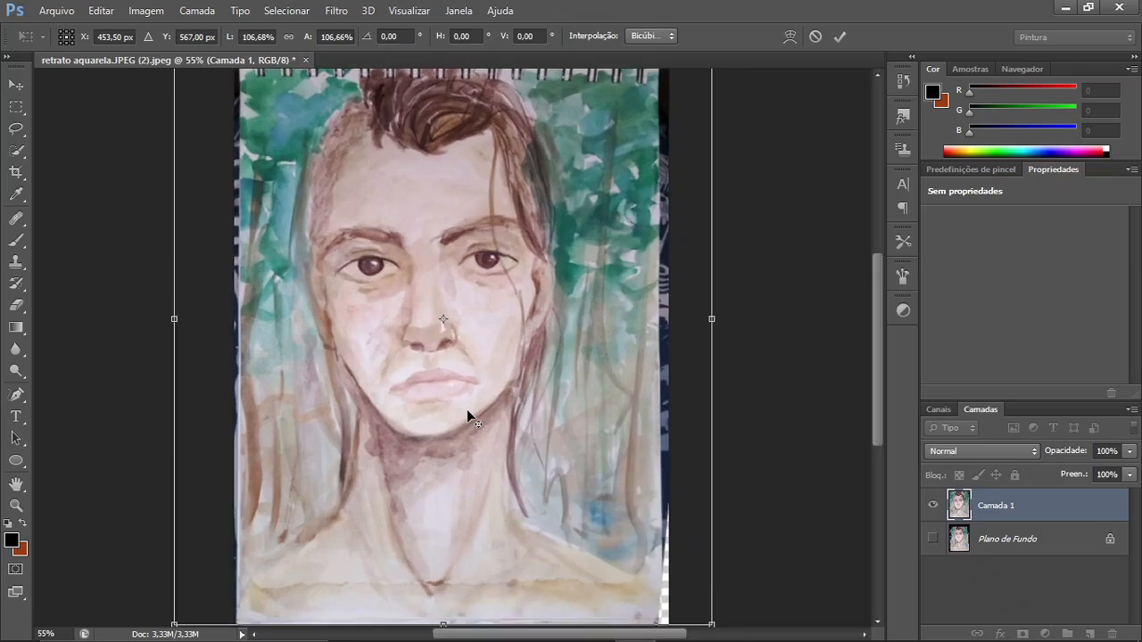
{"action": "scroll", "coordinate": [466, 409], "scroll_direction": "up", "scroll_amount": 1}
{"action": "scroll", "coordinate": [467, 410], "scroll_direction": "down", "scroll_amount": 2}
{"action": "scroll", "coordinate": [466, 405], "scroll_direction": "up", "scroll_amount": 2}
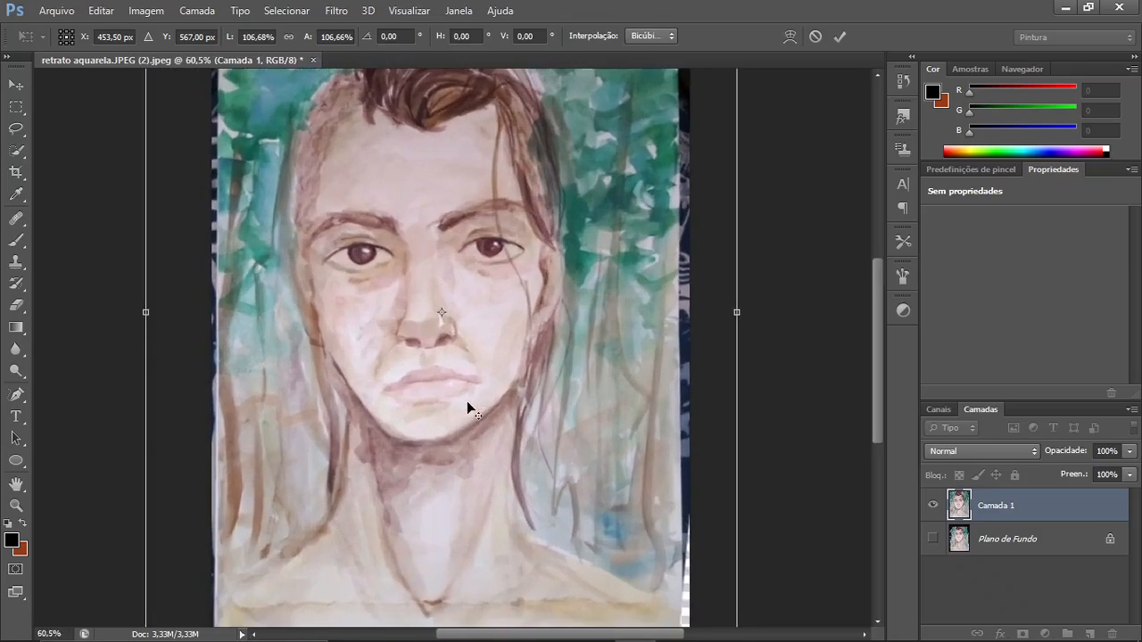
{"action": "scroll", "coordinate": [466, 401], "scroll_direction": "down", "scroll_amount": 1}
{"action": "scroll", "coordinate": [467, 401], "scroll_direction": "up", "scroll_amount": 2}
{"action": "scroll", "coordinate": [465, 400], "scroll_direction": "down", "scroll_amount": 2}
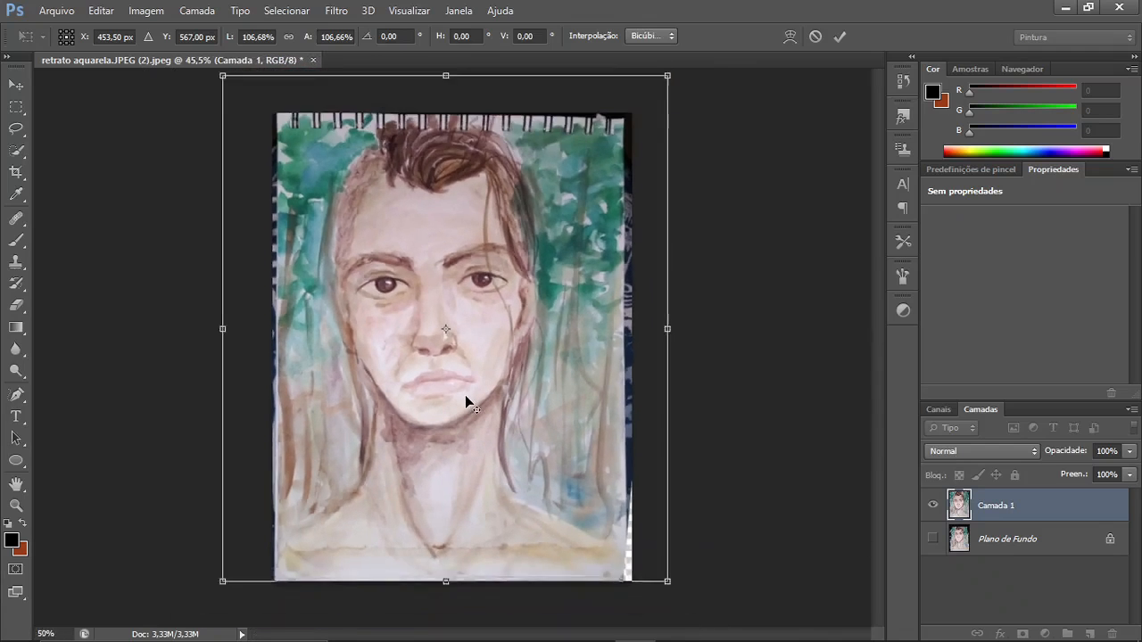
{"action": "scroll", "coordinate": [465, 400], "scroll_direction": "up", "scroll_amount": 2}
{"action": "scroll", "coordinate": [466, 395], "scroll_direction": "down", "scroll_amount": 2}
{"action": "scroll", "coordinate": [497, 337], "scroll_direction": "down", "scroll_amount": 1}
{"action": "scroll", "coordinate": [497, 338], "scroll_direction": "up", "scroll_amount": 2}
{"action": "scroll", "coordinate": [501, 333], "scroll_direction": "down", "scroll_amount": 2}
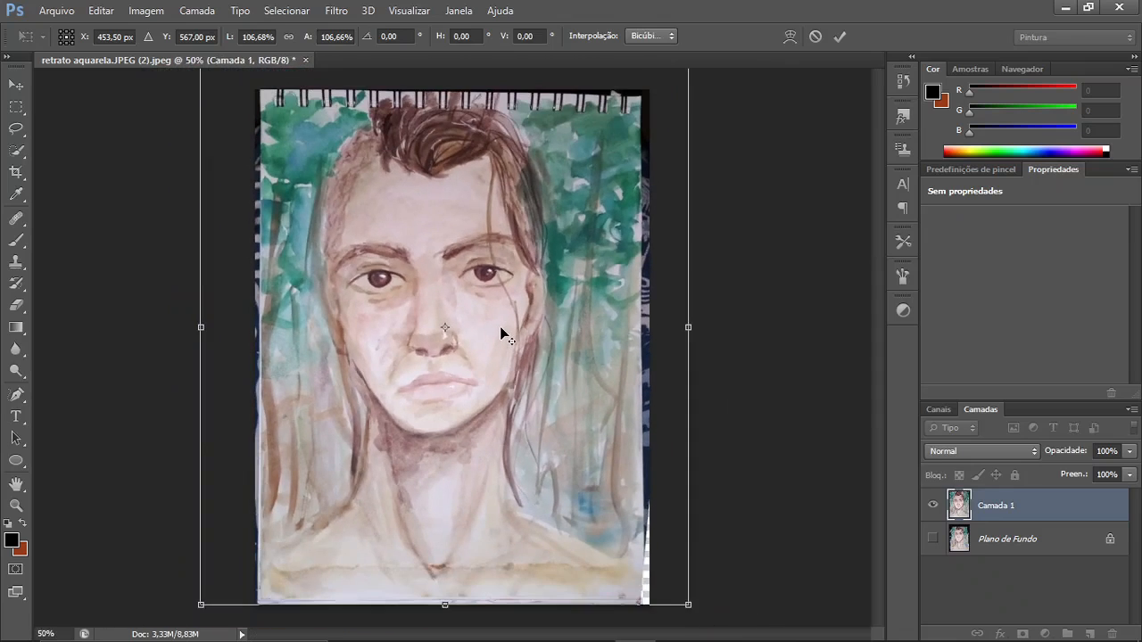
{"action": "scroll", "coordinate": [502, 333], "scroll_direction": "up", "scroll_amount": 1}
{"action": "scroll", "coordinate": [500, 329], "scroll_direction": "left", "scroll_amount": 5}
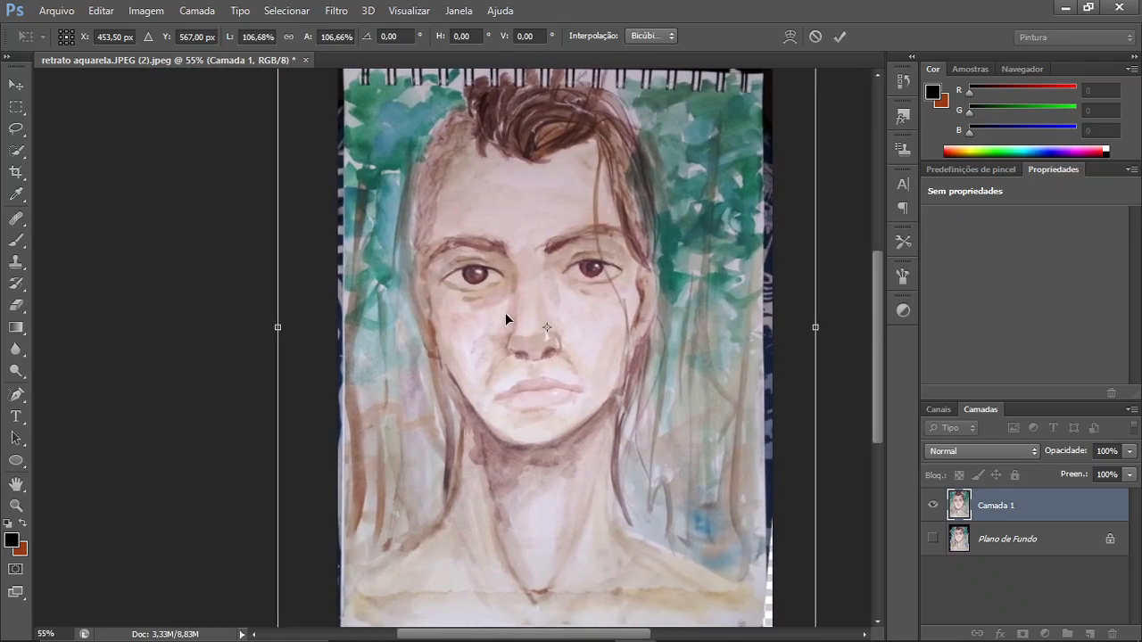
Enlarge Camada 1 to about 111% in width and height by pulling its upper-right and lower-left corners outward past the canvas
{"action": "scroll", "coordinate": [504, 311], "scroll_direction": "down", "scroll_amount": 1}
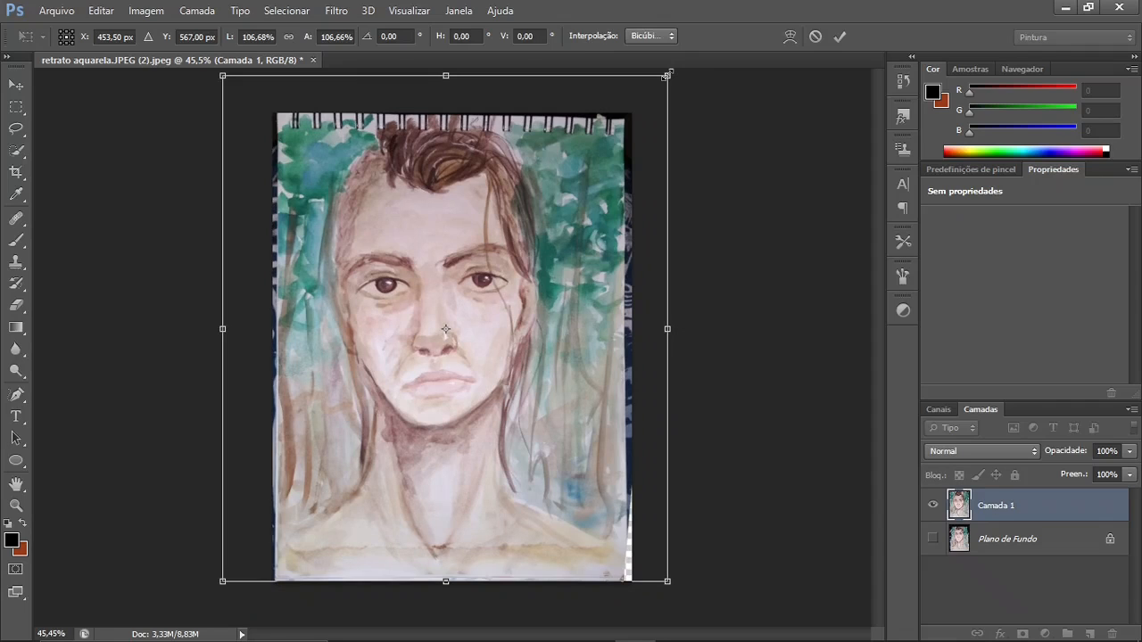
{"action": "left_click_drag", "start_coordinate": [667, 76], "coordinate": [679, 63]}
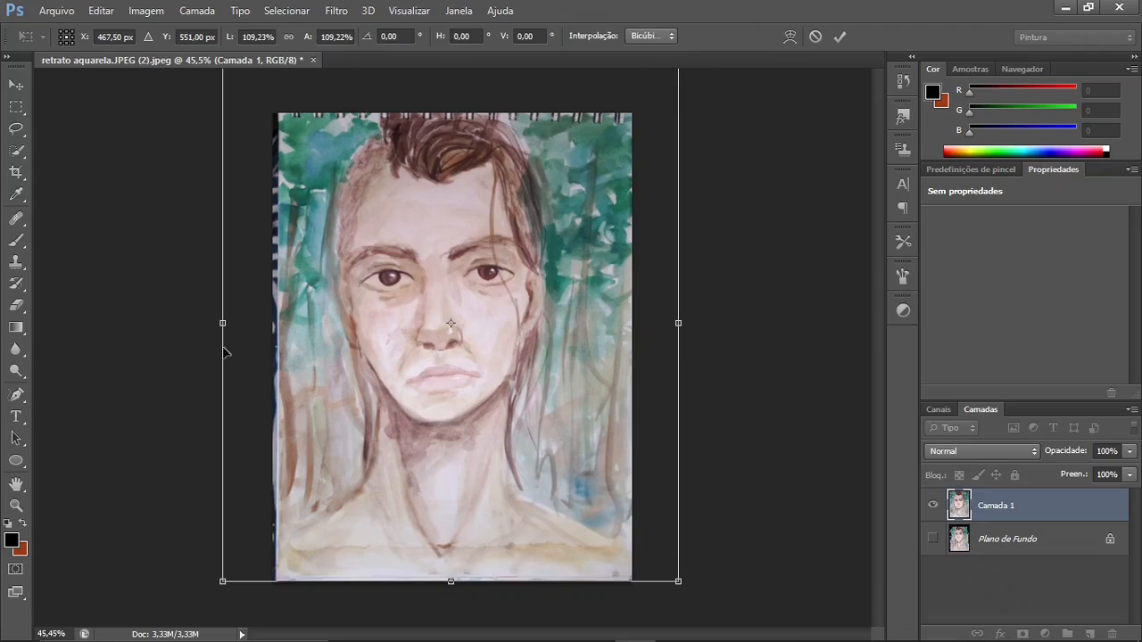
{"action": "left_click_drag", "start_coordinate": [223, 585], "coordinate": [206, 592]}
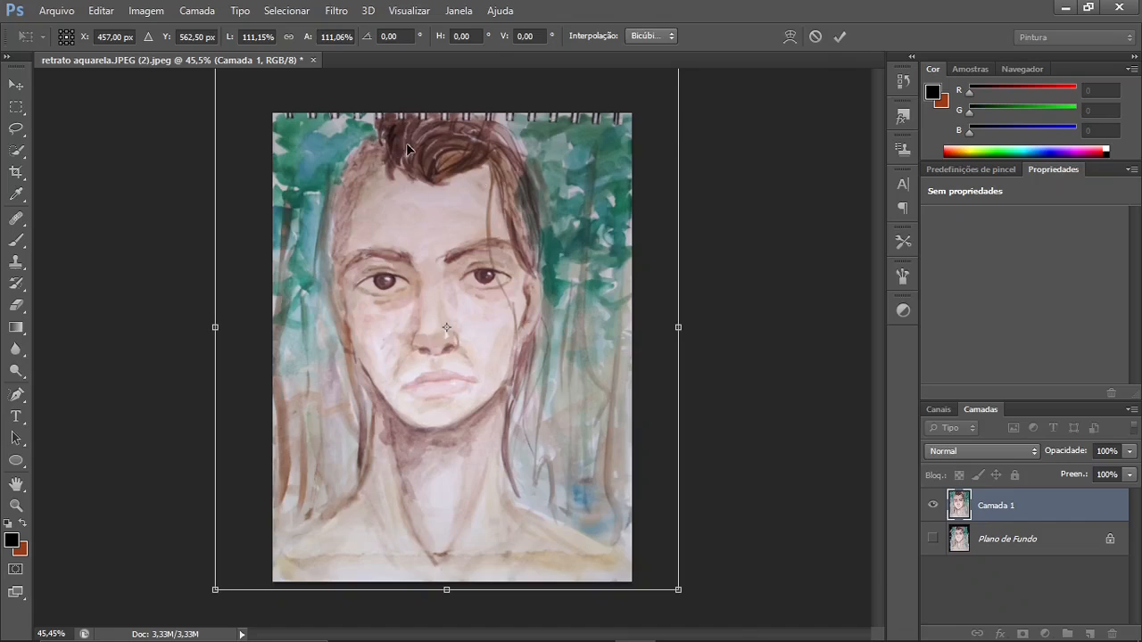
Warp the upper part of Camada 1 with several tiny nudges to even out the spiral-bound edge, and apply the transform
{"action": "scroll", "coordinate": [488, 125], "scroll_direction": "up", "scroll_amount": 4}
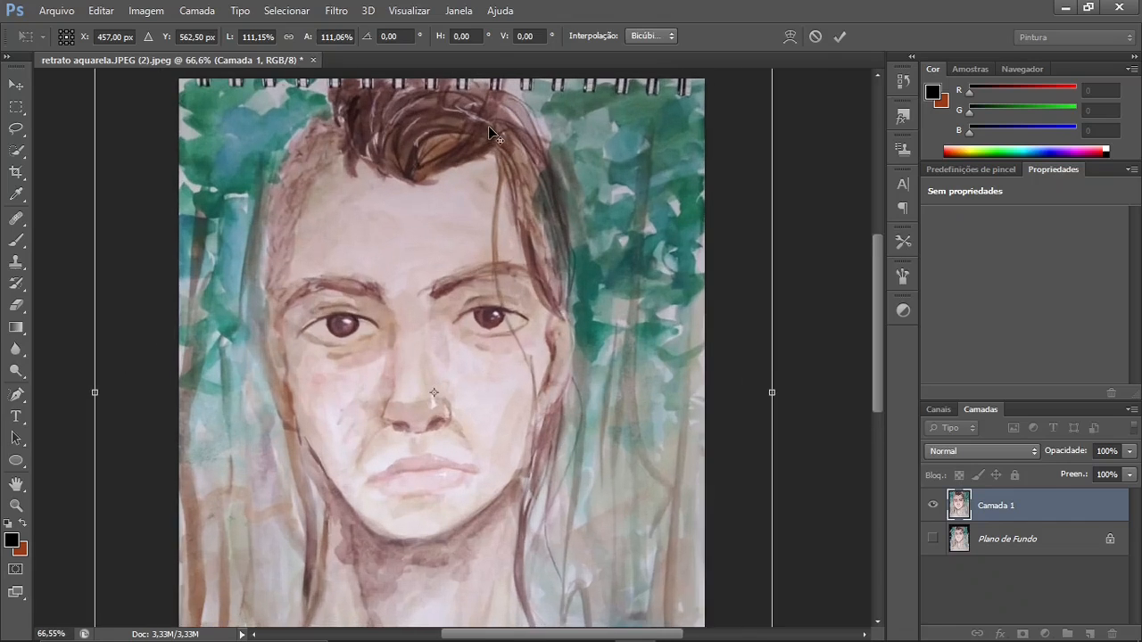
{"action": "scroll", "coordinate": [506, 100], "scroll_direction": "up", "scroll_amount": 1}
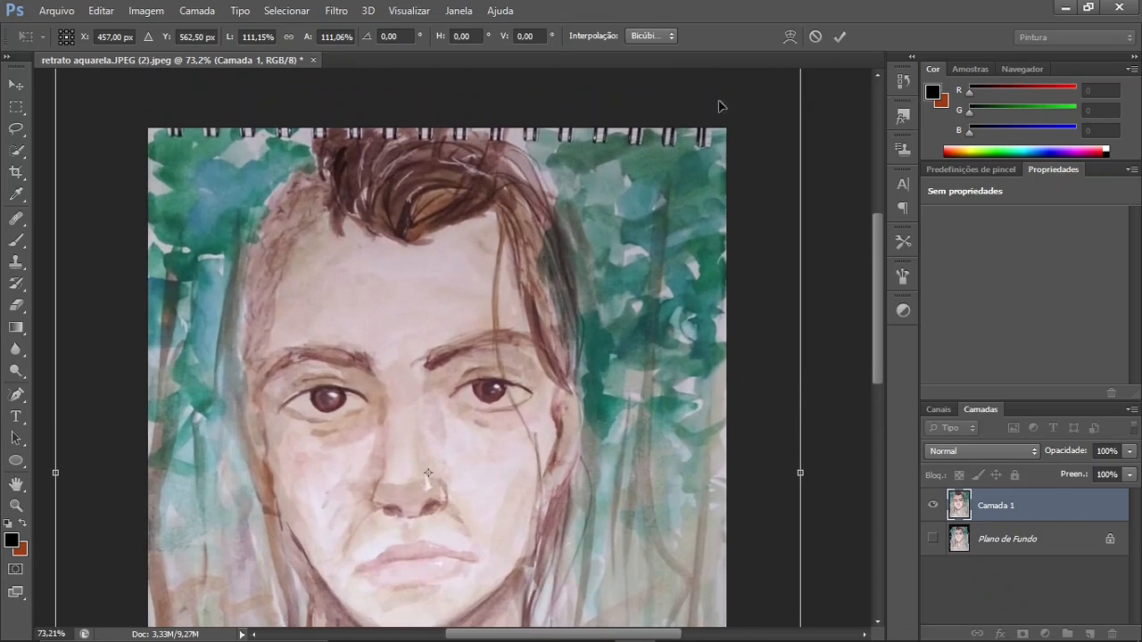
{"action": "left_click", "coordinate": [790, 35]}
{"action": "left_click_drag", "start_coordinate": [684, 154], "coordinate": [687, 149]}
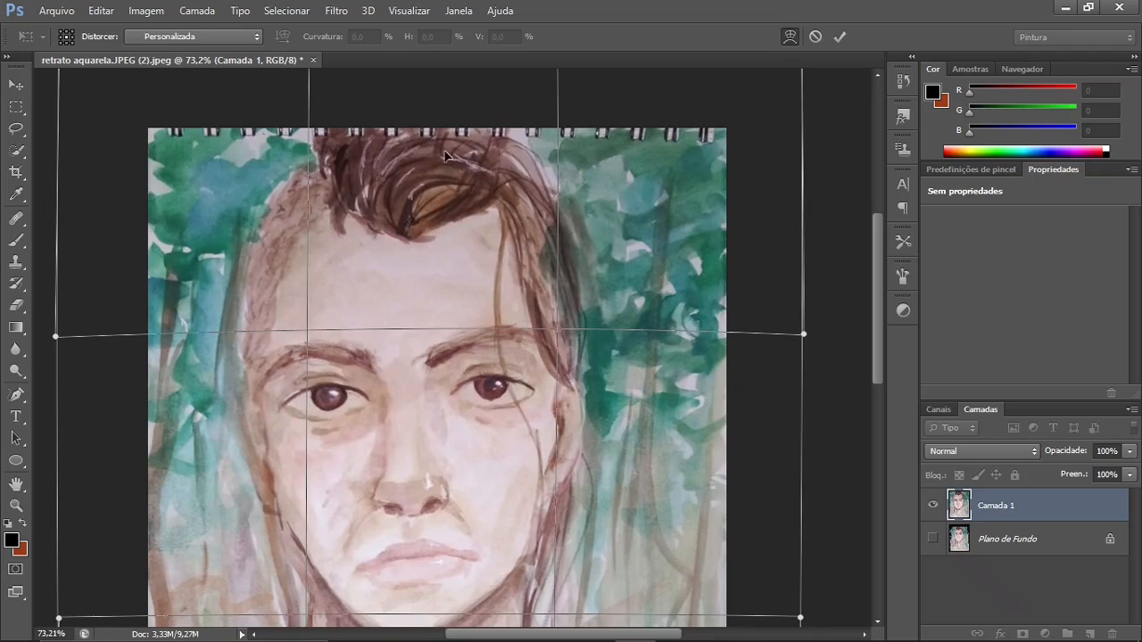
{"action": "left_click_drag", "start_coordinate": [453, 153], "coordinate": [449, 151]}
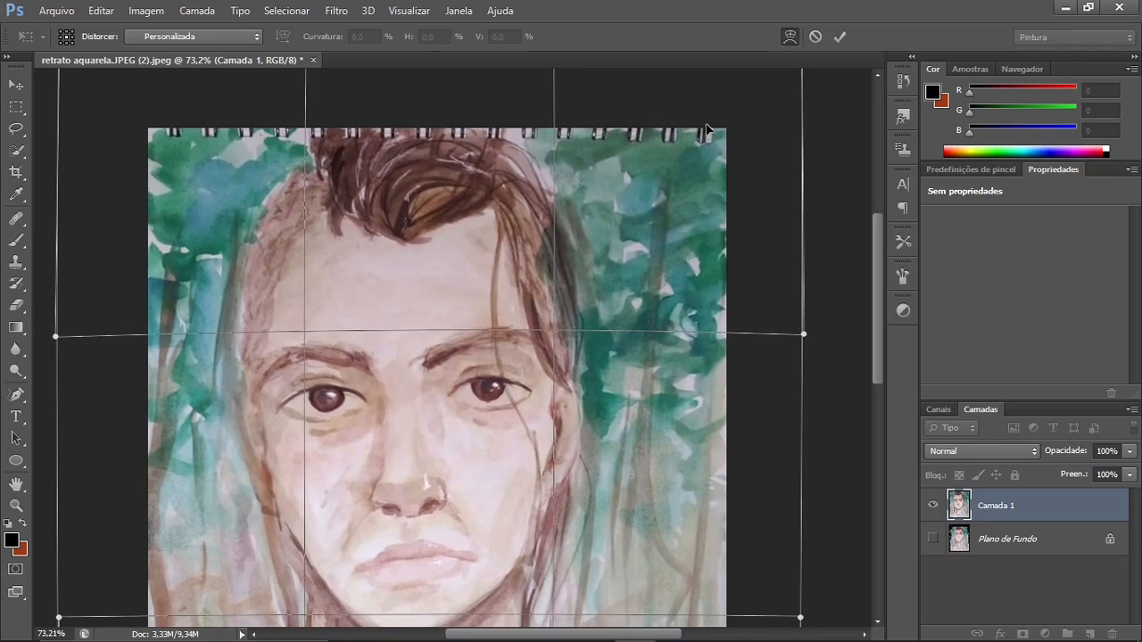
{"action": "left_click_drag", "start_coordinate": [179, 146], "coordinate": [176, 149]}
{"action": "left_click_drag", "start_coordinate": [334, 165], "coordinate": [335, 161]}
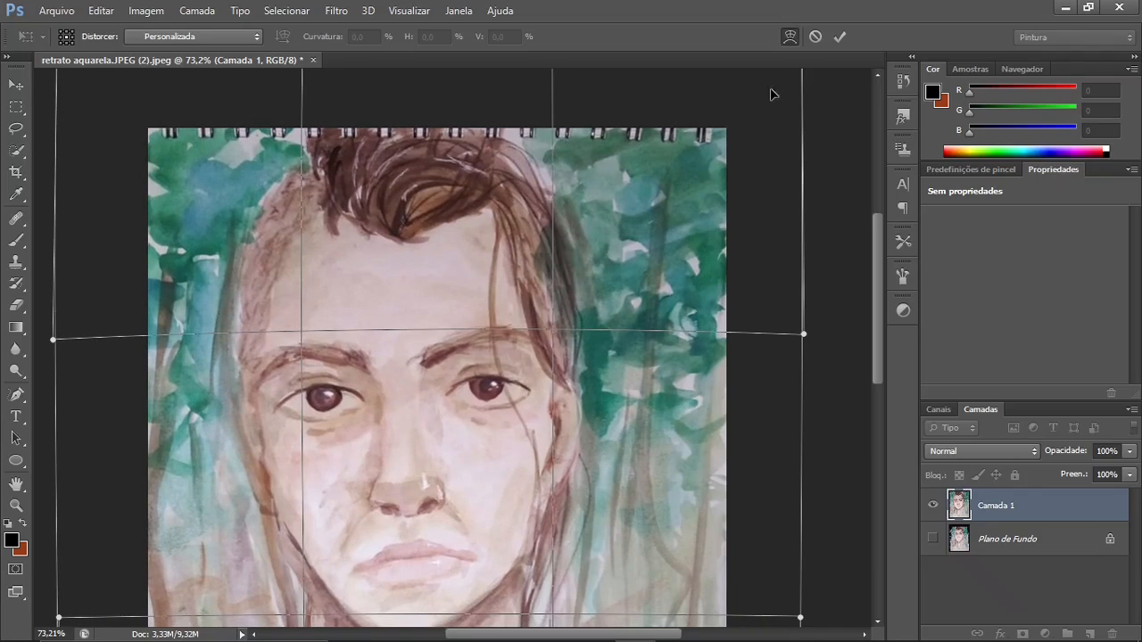
{"action": "left_click", "coordinate": [841, 38]}
Check the image borders and crop a thin strip off the canvas's upper edge to remove the sketchbook's spiral binding
{"action": "scroll", "coordinate": [738, 151], "scroll_direction": "down", "scroll_amount": 3}
{"action": "scroll", "coordinate": [737, 152], "scroll_direction": "down", "scroll_amount": 3}
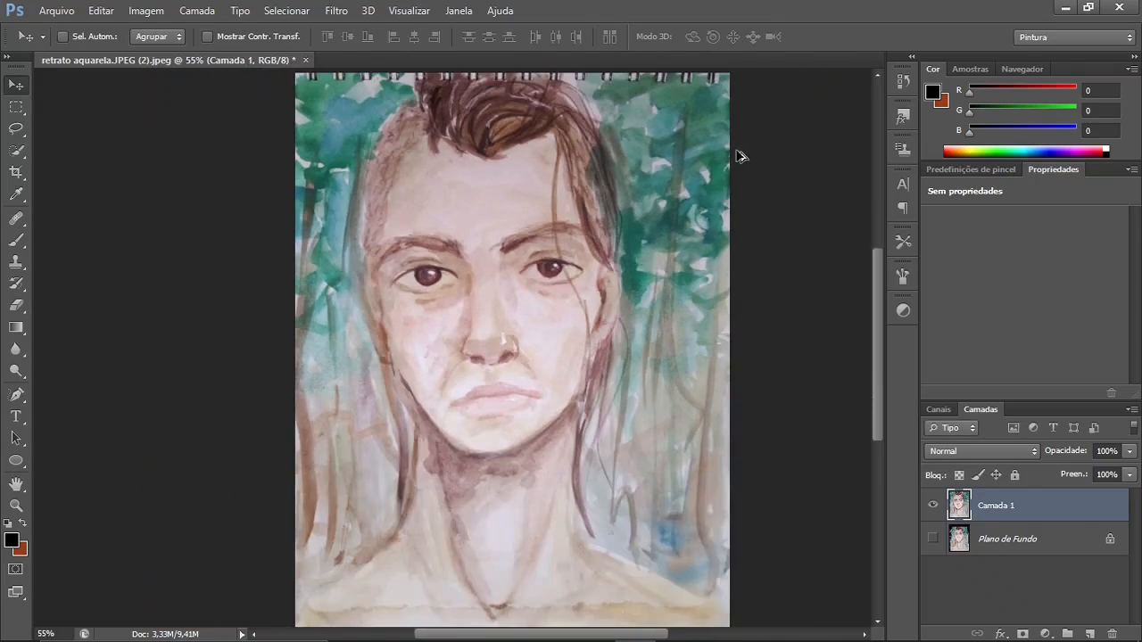
{"action": "scroll", "coordinate": [738, 157], "scroll_direction": "down", "scroll_amount": 2}
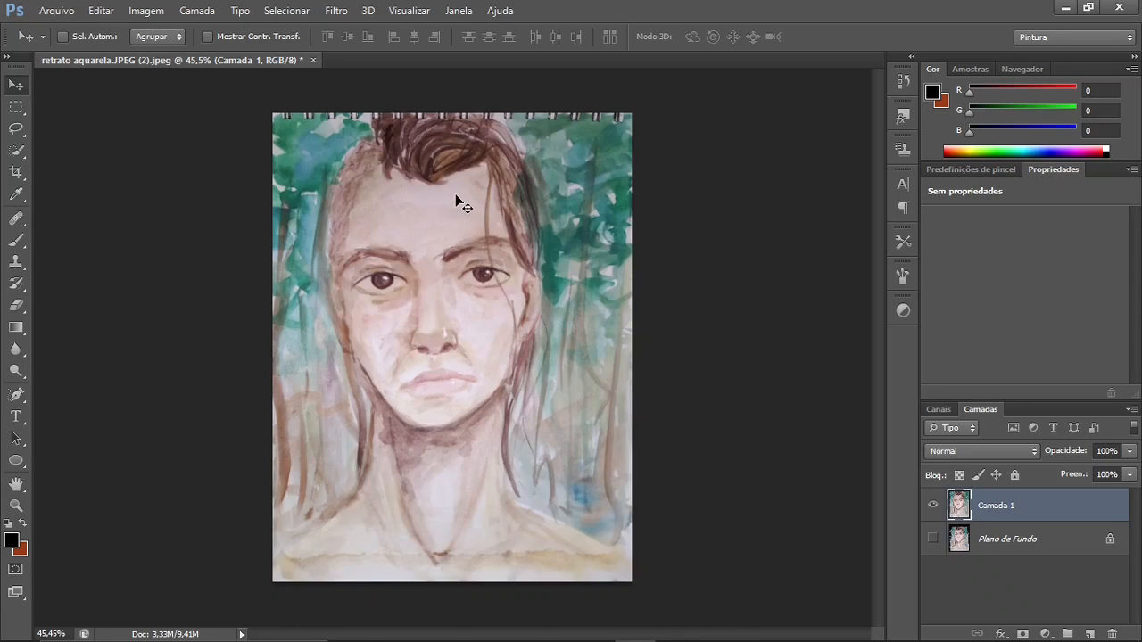
{"action": "key", "text": "ctrl+plus"}
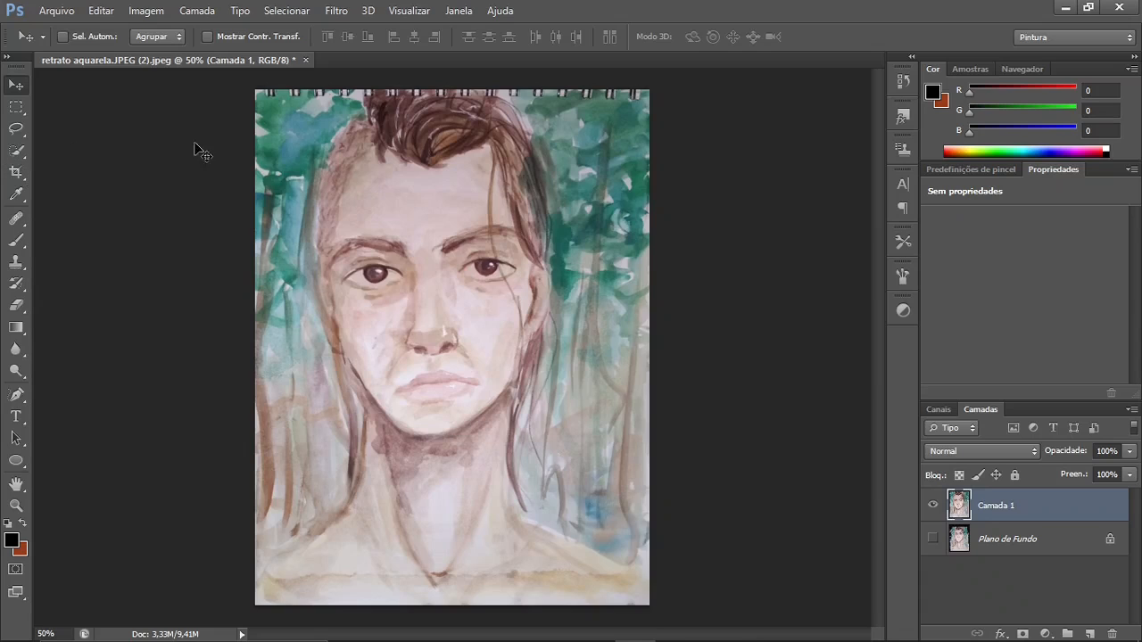
{"action": "key", "text": "c"}
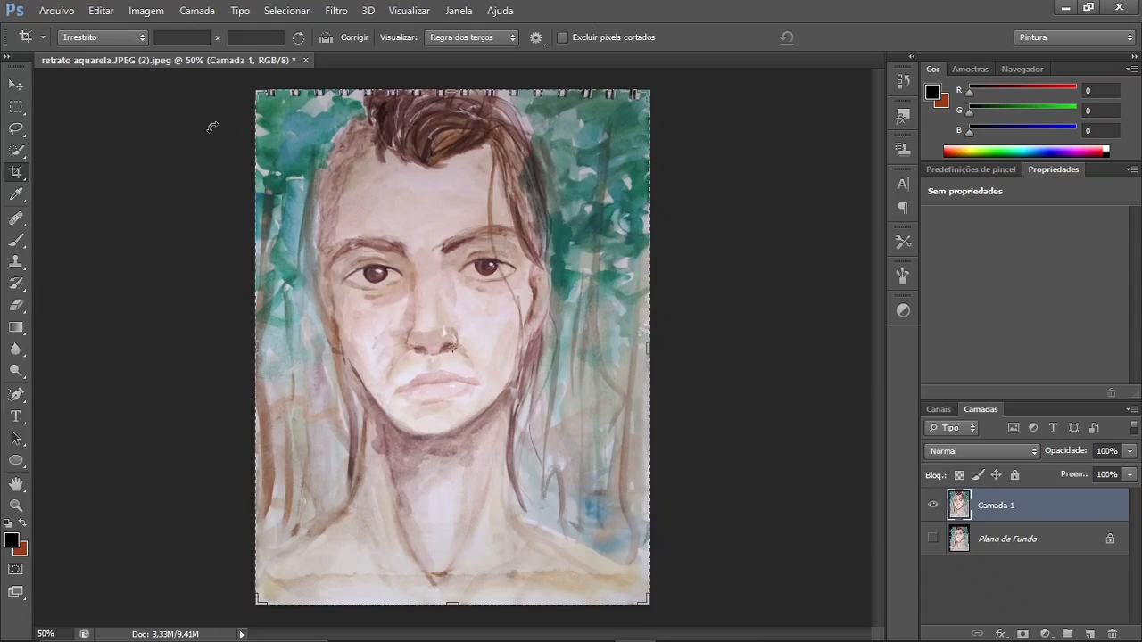
{"action": "scroll", "coordinate": [233, 479], "scroll_direction": "up", "scroll_amount": 2}
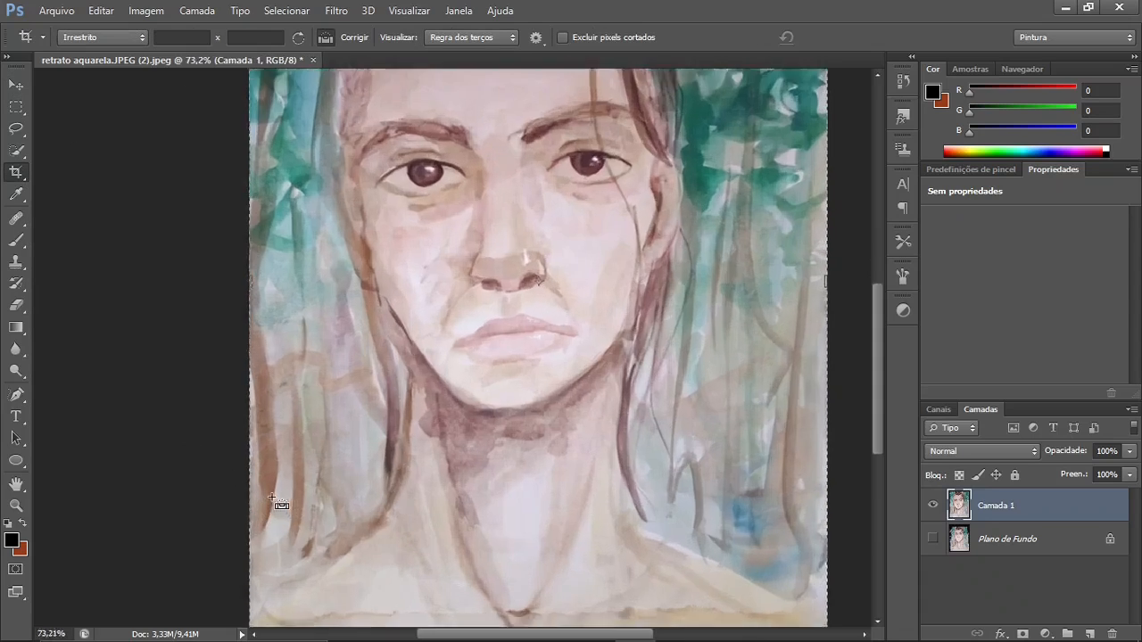
{"action": "scroll", "coordinate": [265, 502], "scroll_direction": "down", "scroll_amount": 3}
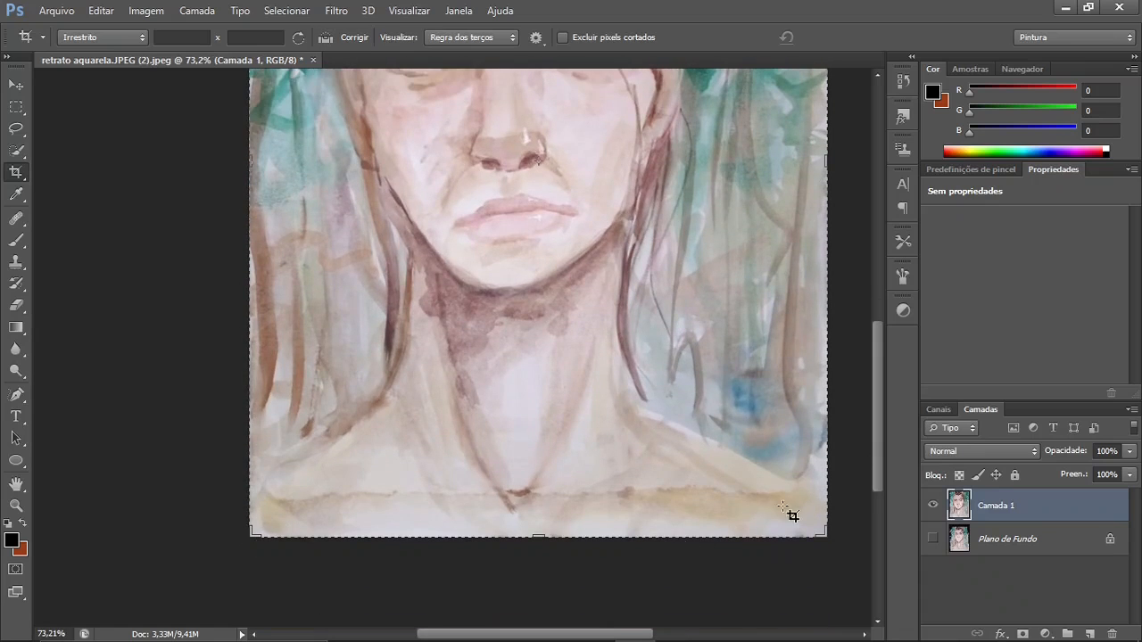
{"action": "scroll", "coordinate": [765, 339], "scroll_direction": "up", "scroll_amount": 5}
{"action": "scroll", "coordinate": [592, 305], "scroll_direction": "up", "scroll_amount": 4}
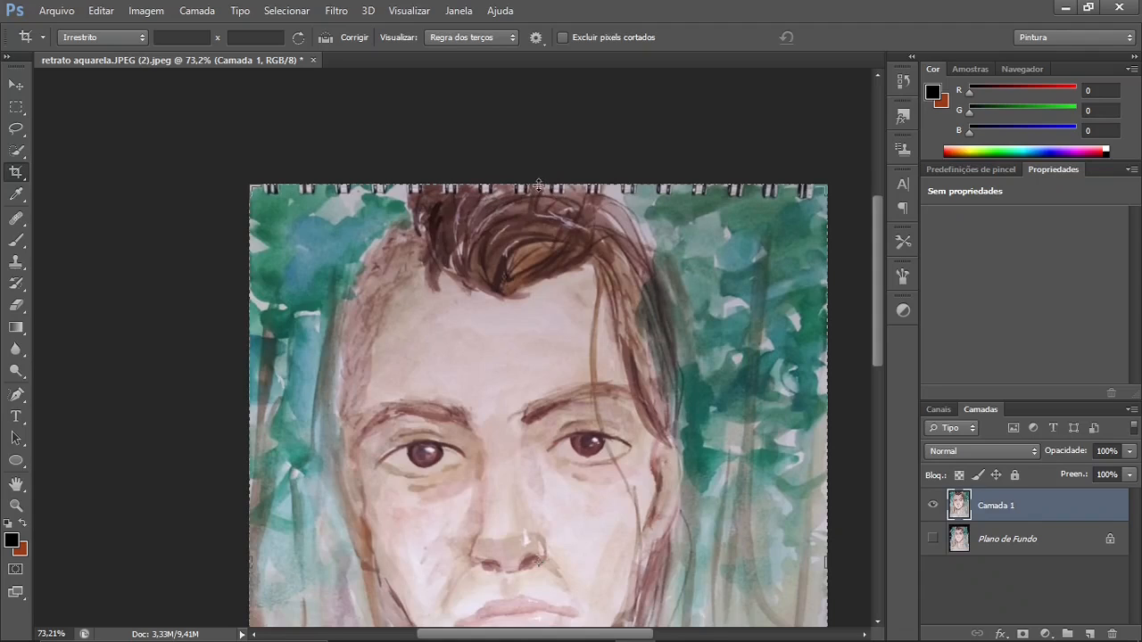
{"action": "left_click_drag", "start_coordinate": [538, 185], "coordinate": [537, 185]}
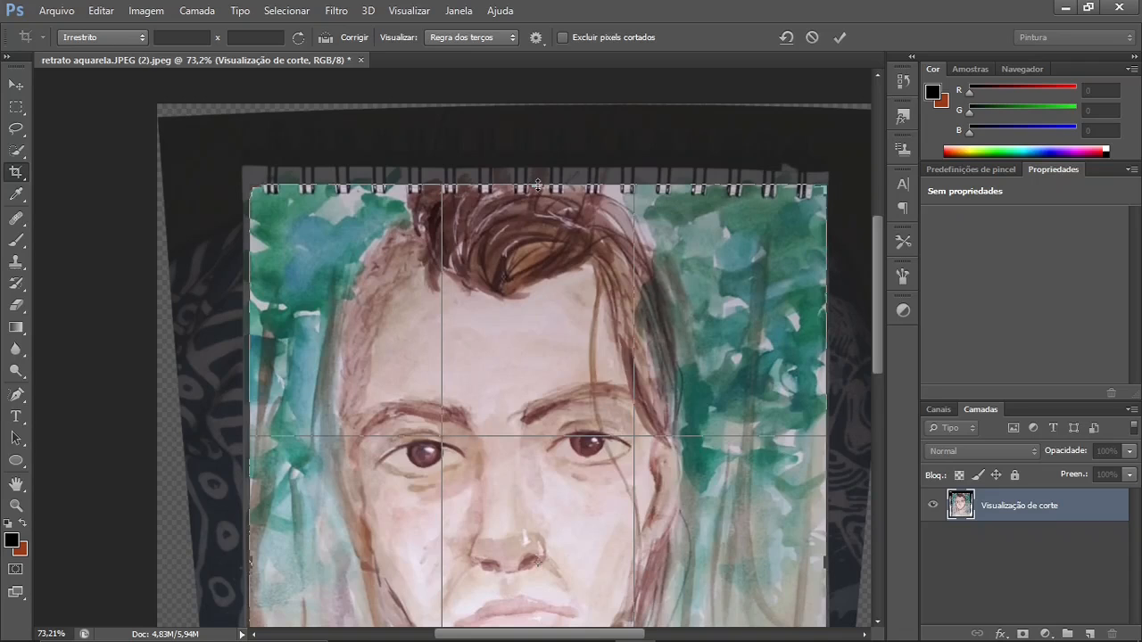
{"action": "left_click_drag", "start_coordinate": [537, 185], "coordinate": [537, 191]}
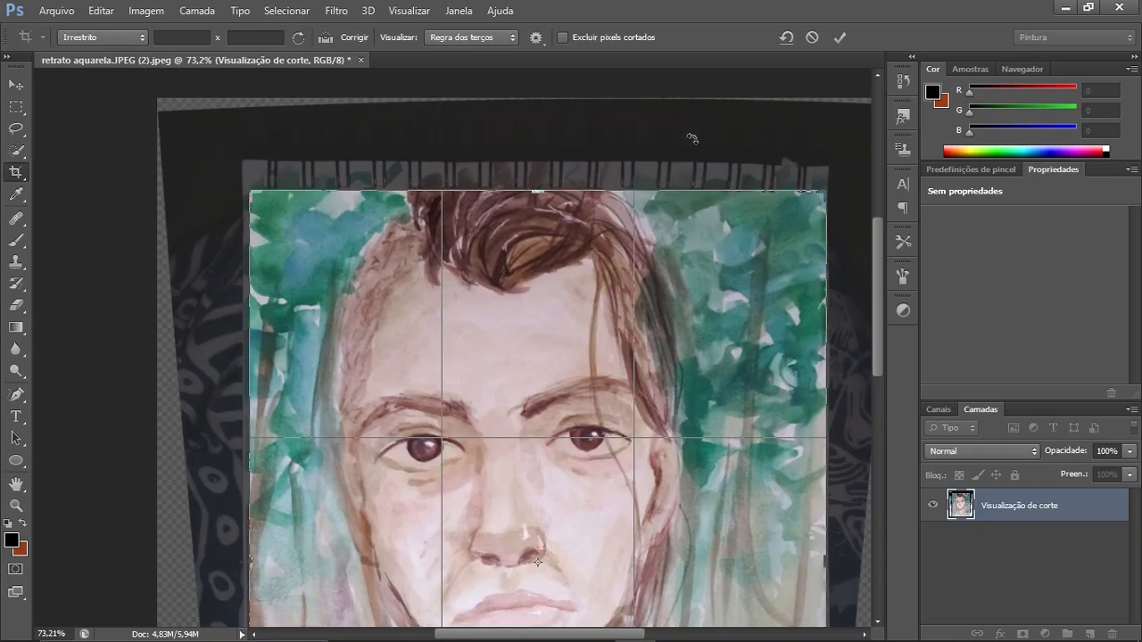
{"action": "left_click", "coordinate": [841, 37]}
Move Camada 1 very slightly up and to the right within the cropped canvas
{"action": "key", "text": "ctrl+0"}
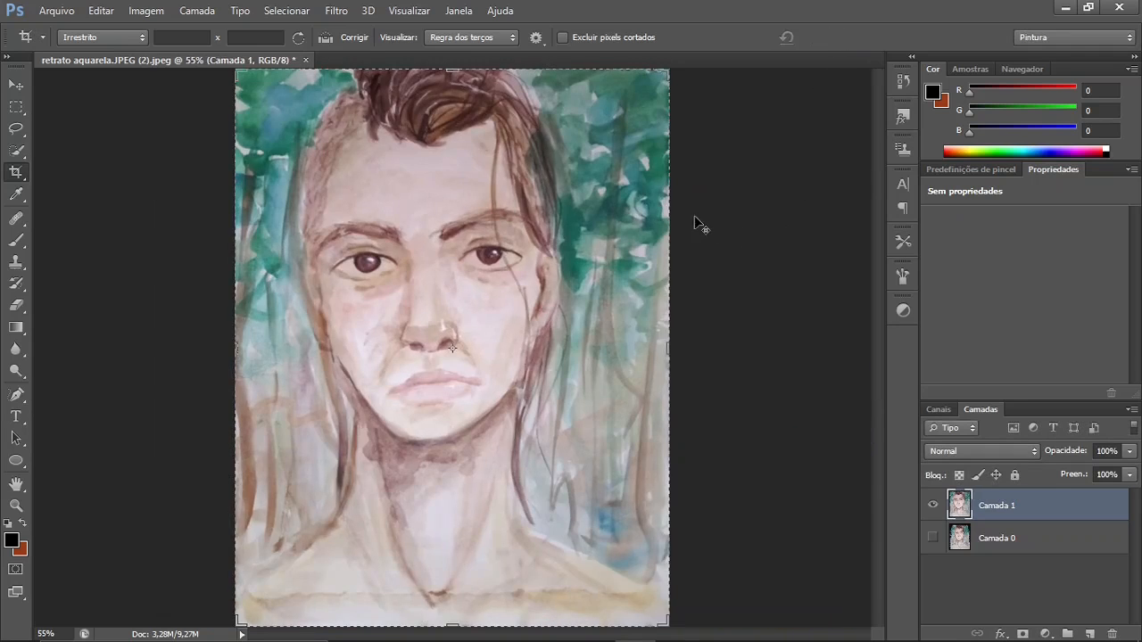
{"action": "key", "text": "ctrl+minus"}
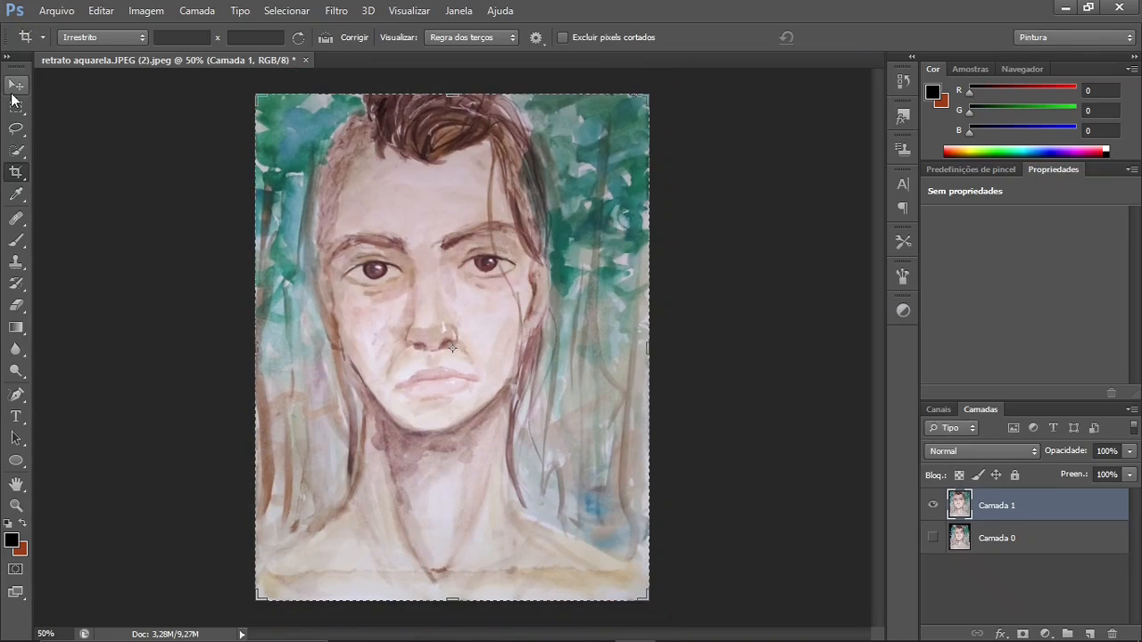
{"action": "left_click", "coordinate": [12, 87]}
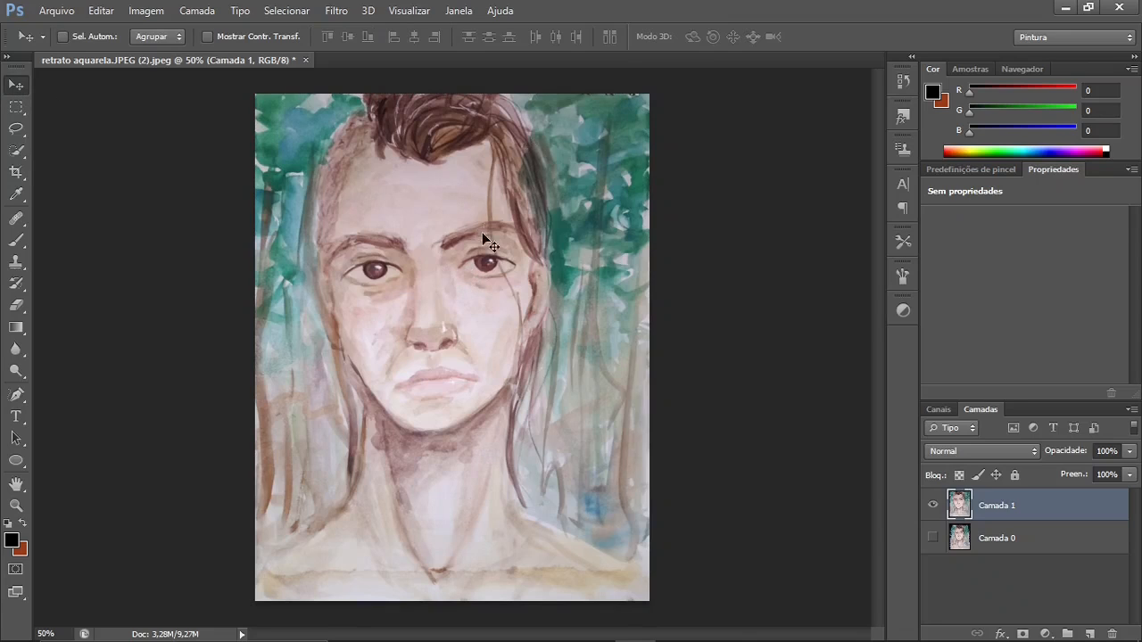
{"action": "mouse_move", "coordinate": [421, 317]}
{"action": "left_mouse_down"}
{"action": "mouse_move", "coordinate": [455, 324]}
{"action": "mouse_move", "coordinate": [410, 297]}
{"action": "mouse_move", "coordinate": [380, 325]}
{"action": "mouse_move", "coordinate": [422, 331]}
{"action": "mouse_move", "coordinate": [423, 314]}
{"action": "left_mouse_up"}
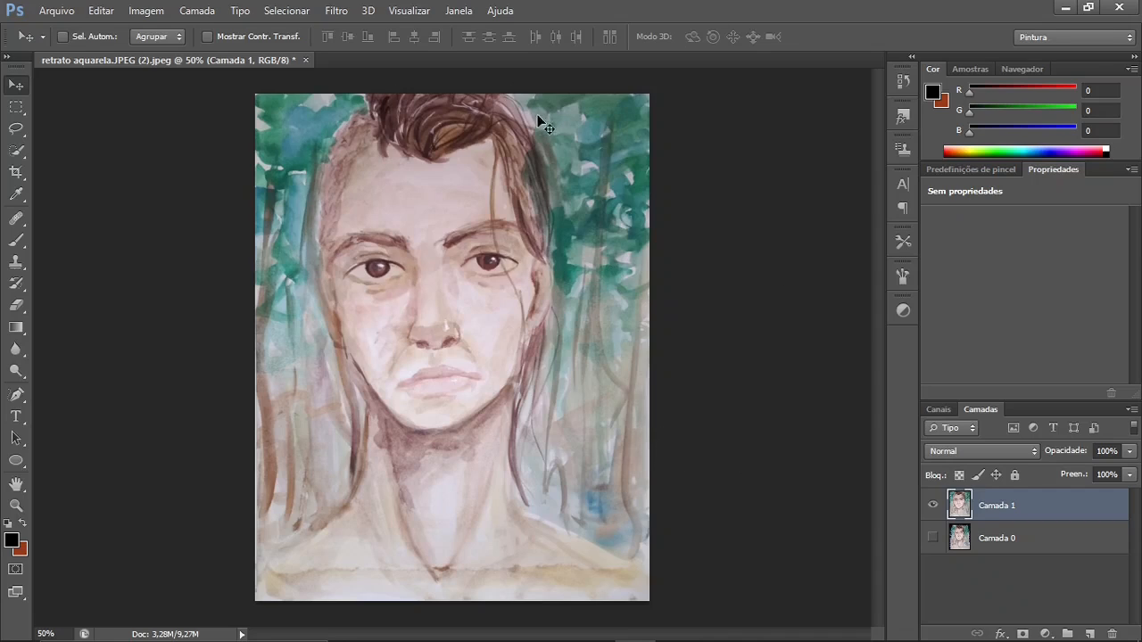
Show Camada 0, and hide and show Camada 1 repeatedly to compare the corrected portrait with the original photo
{"action": "left_click", "coordinate": [934, 540]}
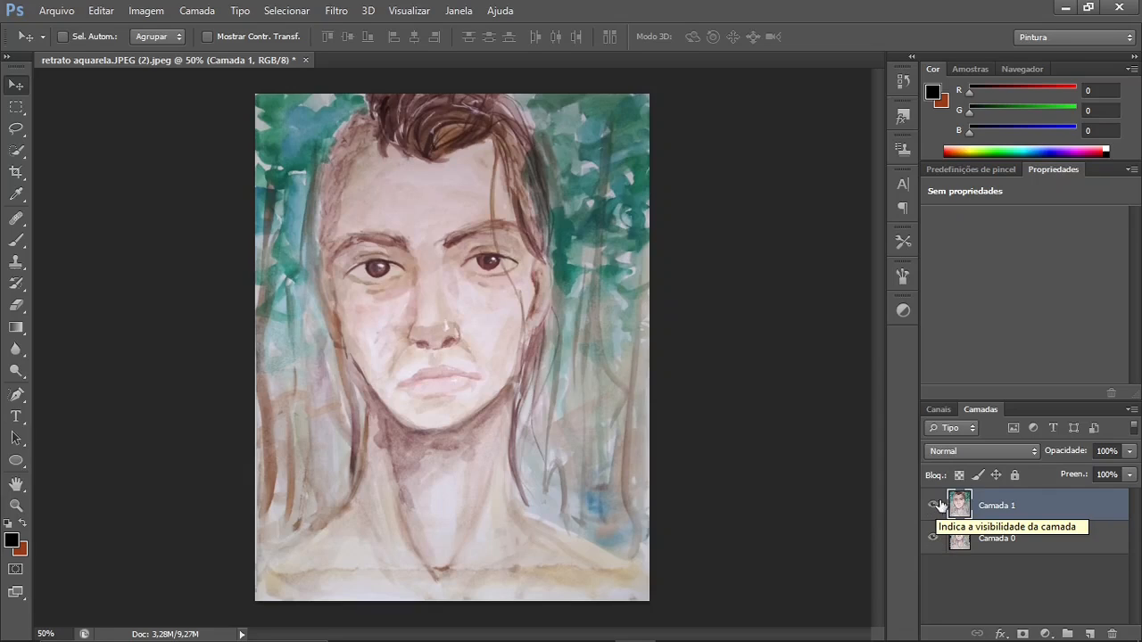
{"action": "left_click", "coordinate": [934, 508]}
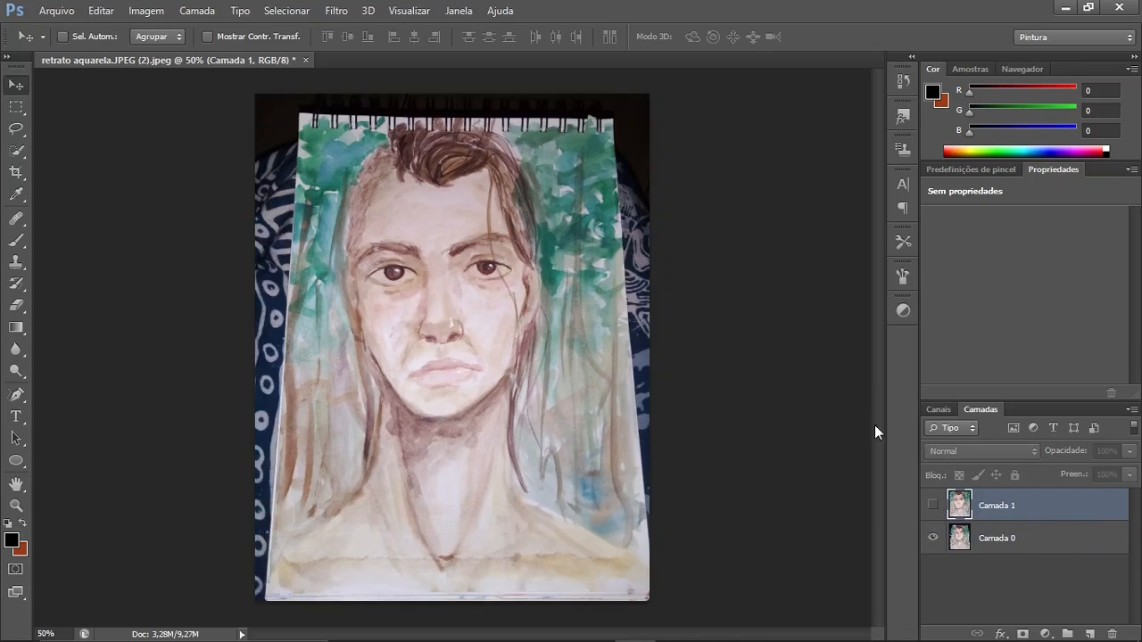
{"action": "left_click", "coordinate": [933, 504]}
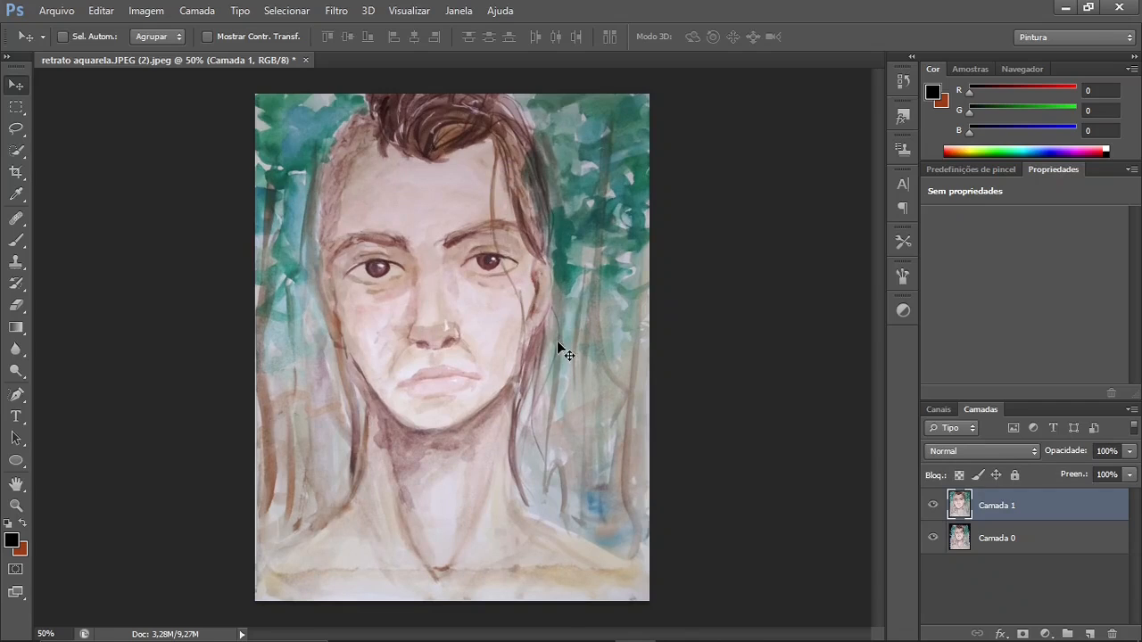
{"action": "left_click", "coordinate": [932, 507]}
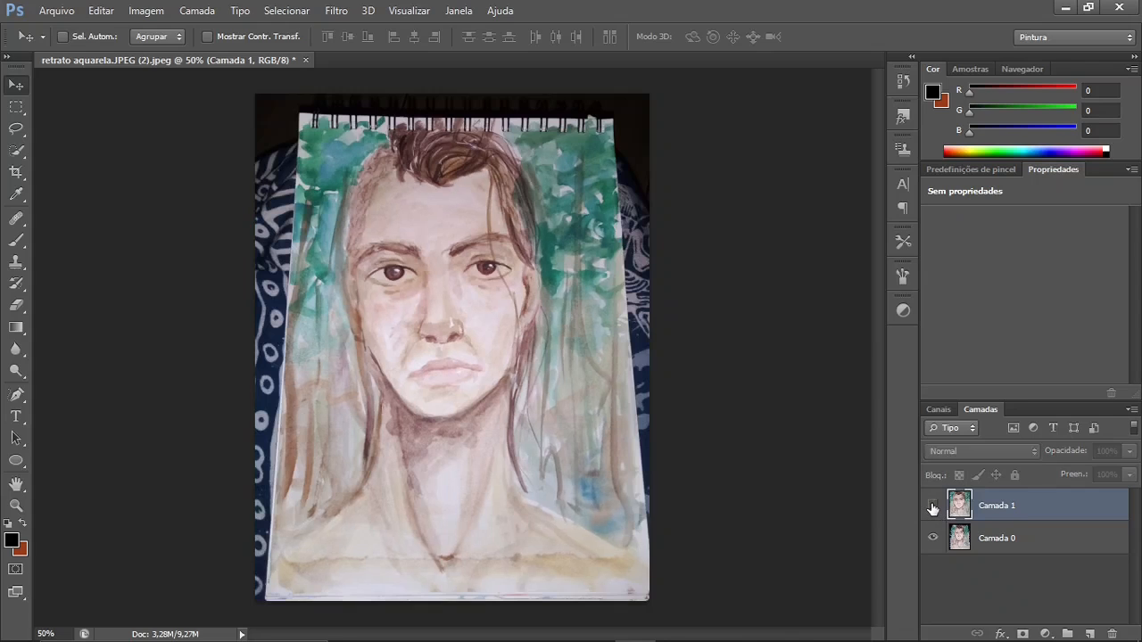
{"action": "left_click", "coordinate": [932, 506]}
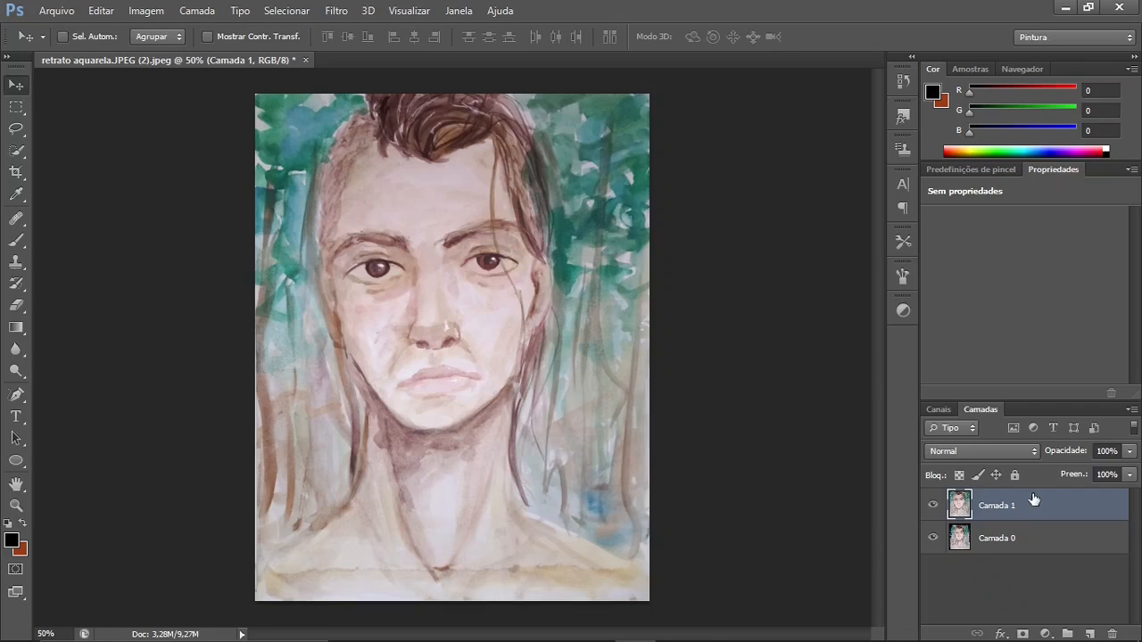
Bring up the Adjustments options and browse the available adjustment layer types and direct image adjustment commands
{"action": "left_click", "coordinate": [903, 312]}
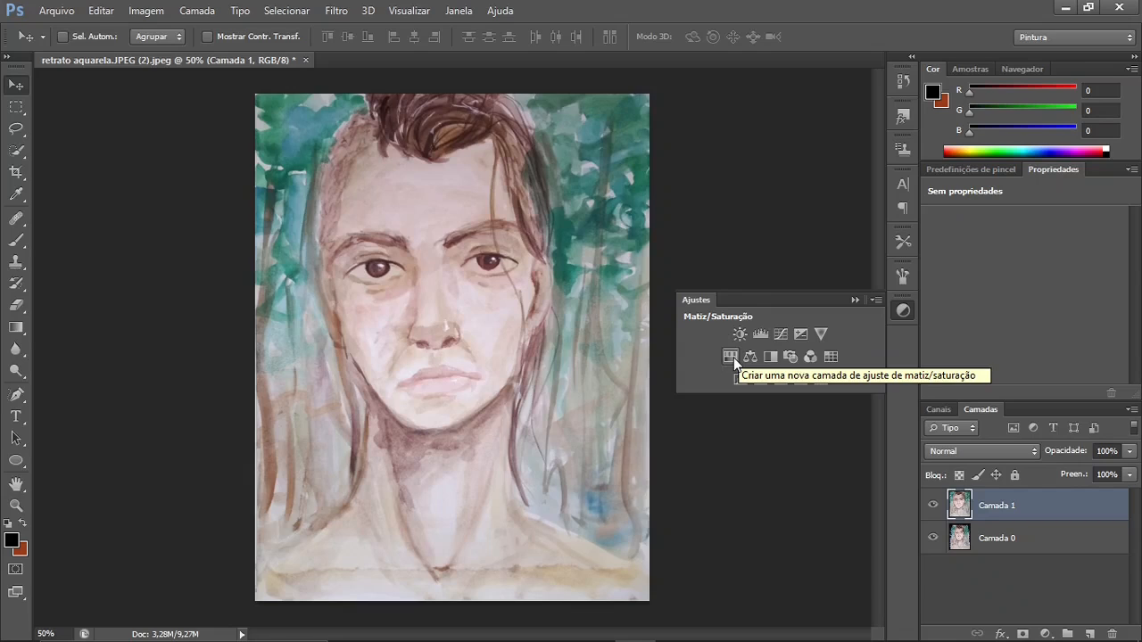
{"action": "left_click", "coordinate": [1045, 634]}
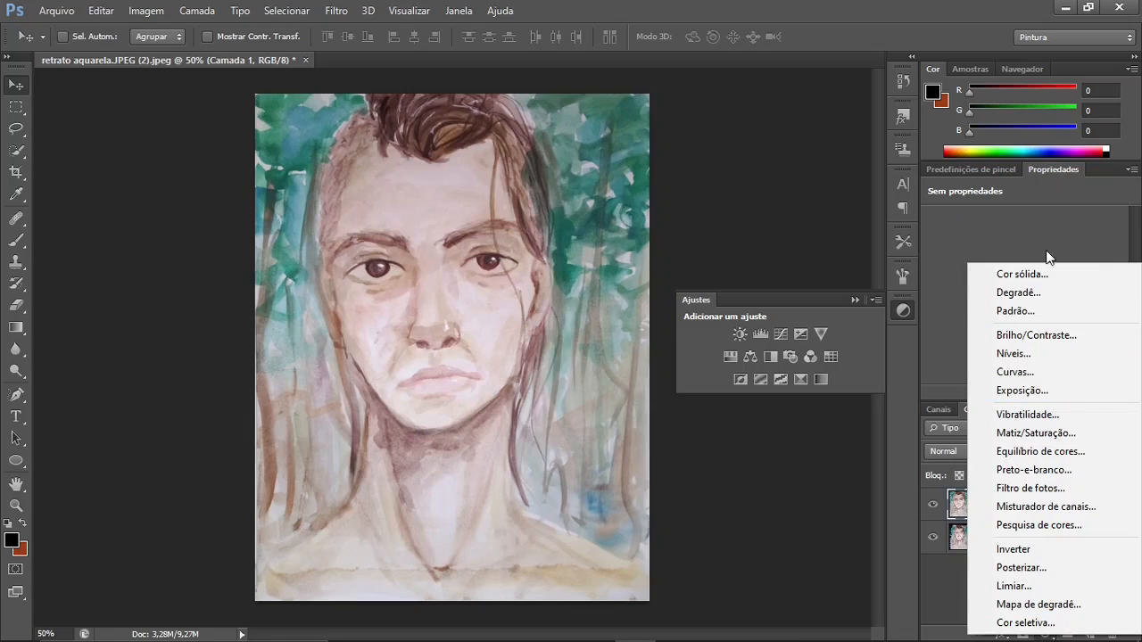
{"action": "left_click", "coordinate": [889, 347]}
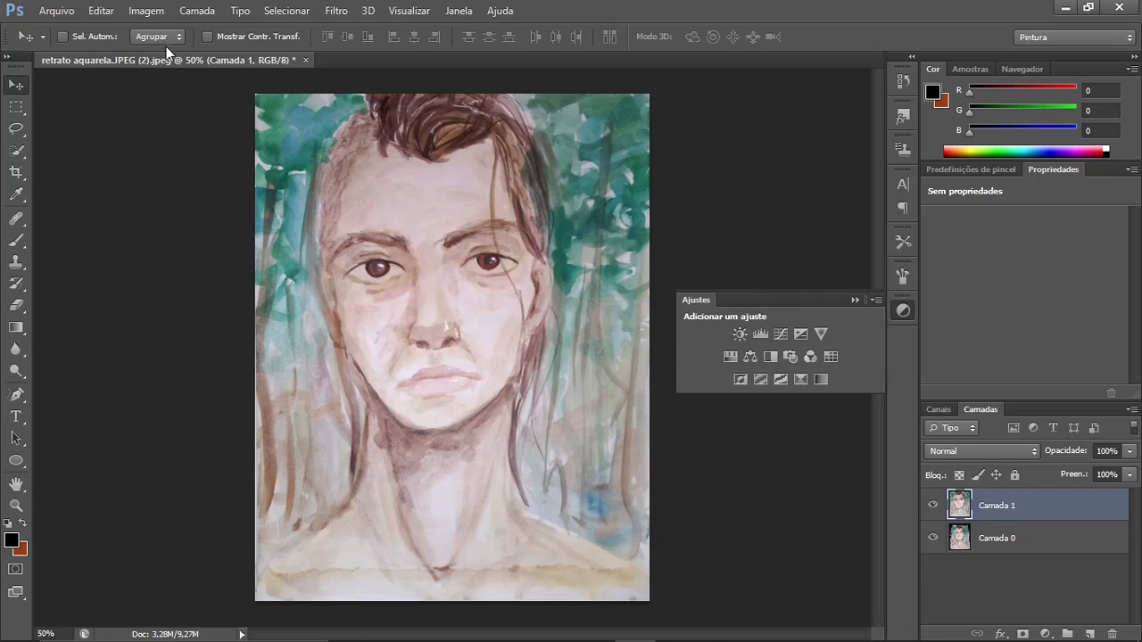
{"action": "left_click", "coordinate": [143, 11]}
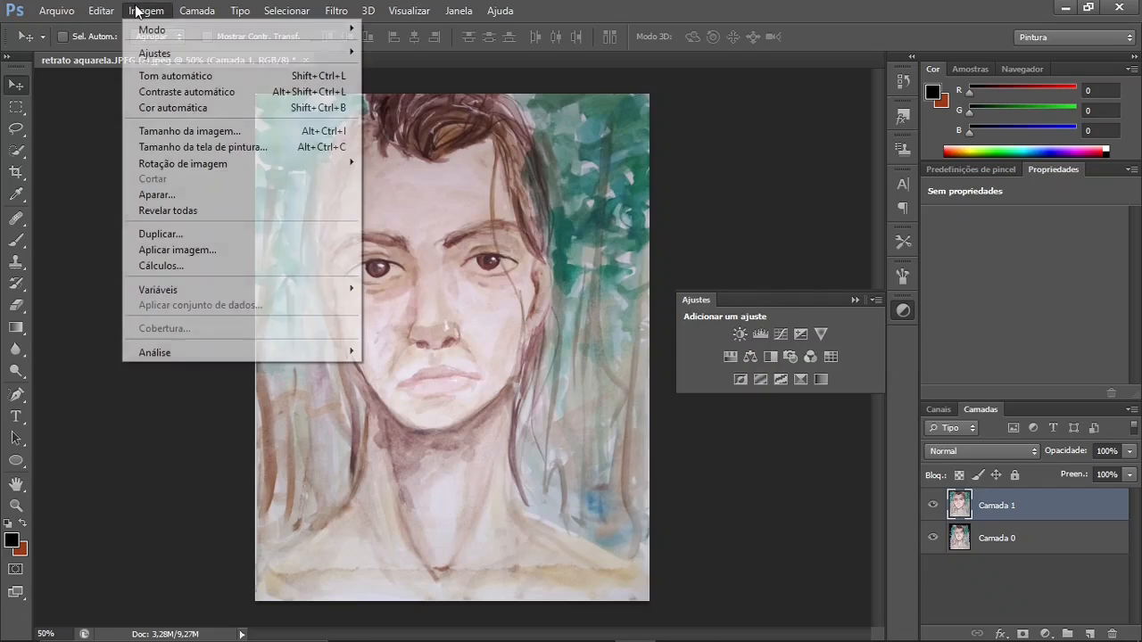
{"action": "mouse_move", "coordinate": [317, 59]}
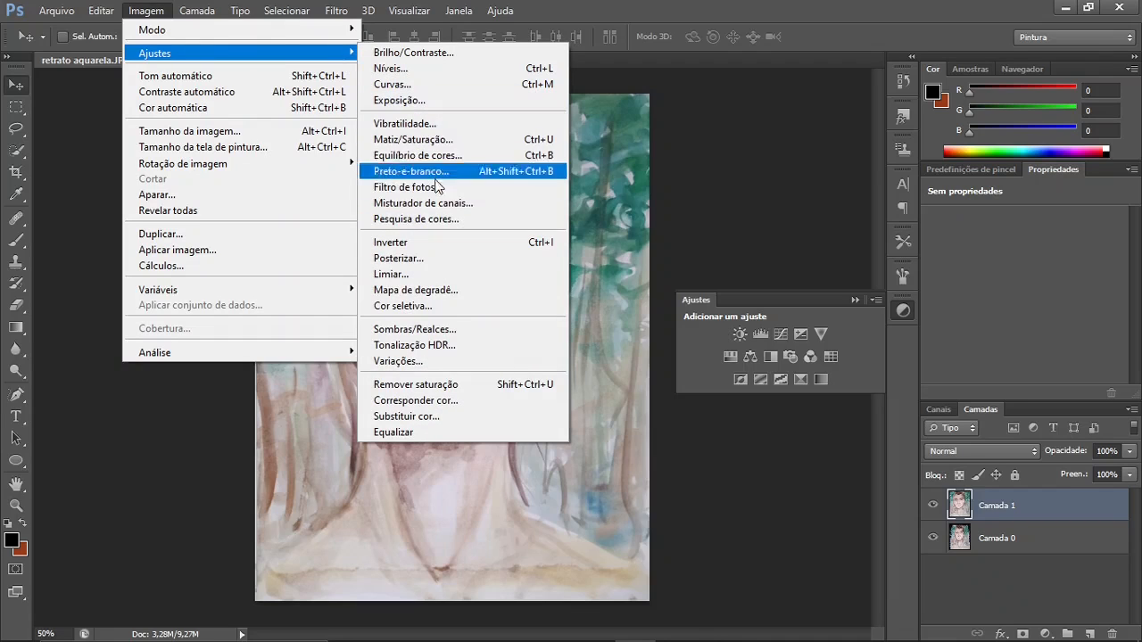
{"action": "left_click", "coordinate": [776, 184]}
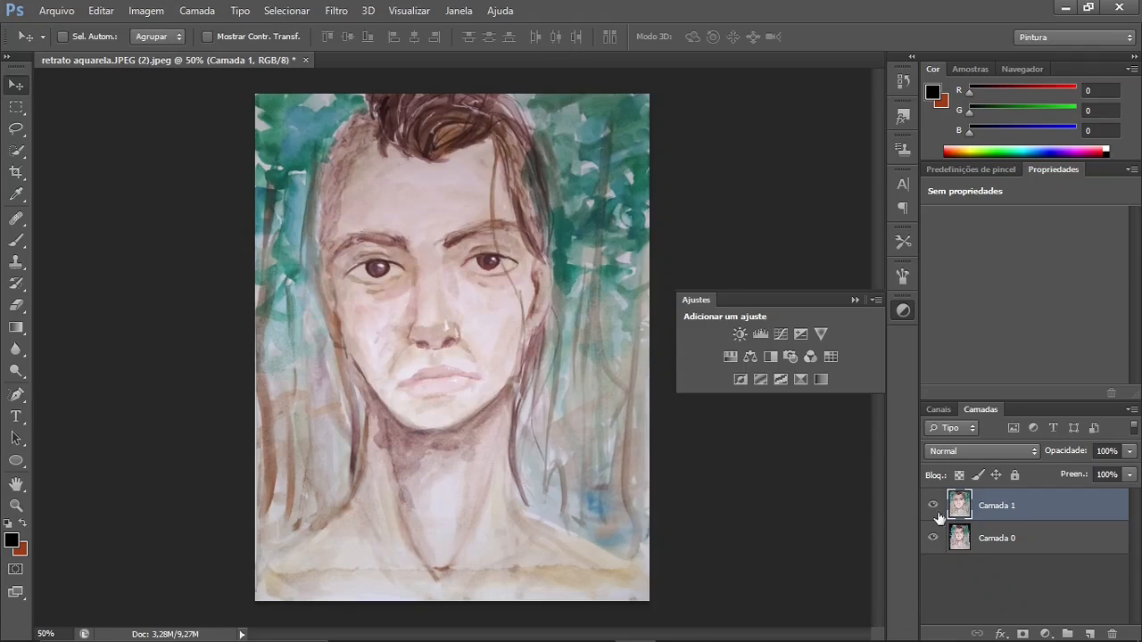
Add a Levels adjustment layer above Camada 1 with input levels of 11 for shadows, 0,57 for midtones and 237 for highlights
{"action": "left_click", "coordinate": [761, 334]}
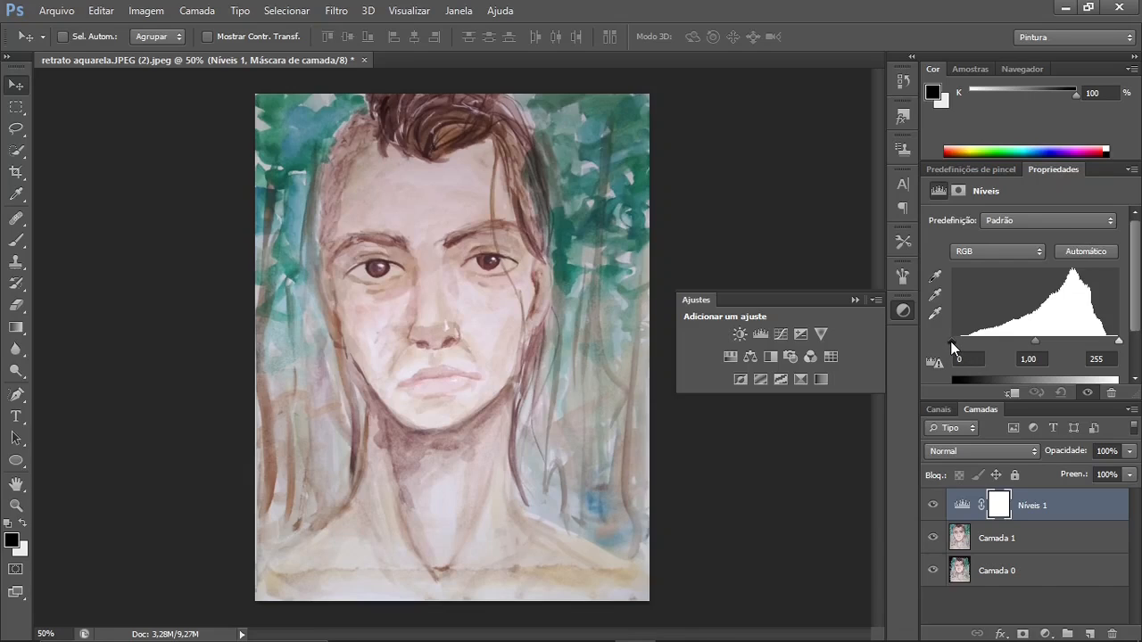
{"action": "left_click_drag", "start_coordinate": [950, 341], "coordinate": [963, 339]}
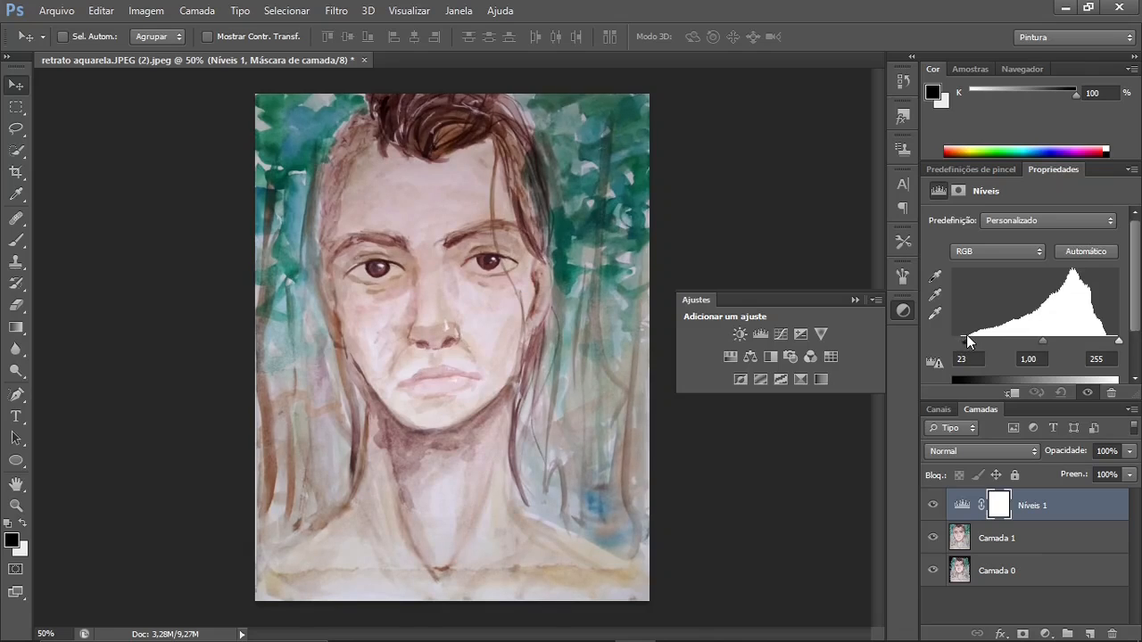
{"action": "left_click_drag", "start_coordinate": [1120, 341], "coordinate": [1108, 340]}
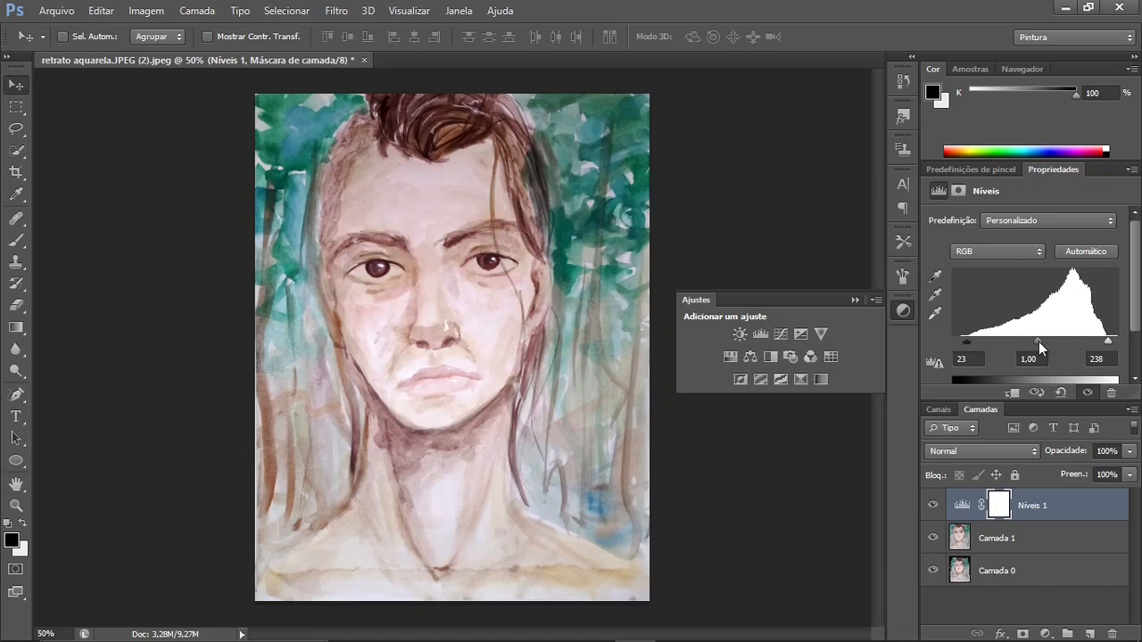
{"action": "mouse_move", "coordinate": [1038, 341]}
{"action": "left_mouse_down"}
{"action": "mouse_move", "coordinate": [1057, 339]}
{"action": "mouse_move", "coordinate": [1023, 336]}
{"action": "mouse_move", "coordinate": [1065, 335]}
{"action": "left_mouse_up"}
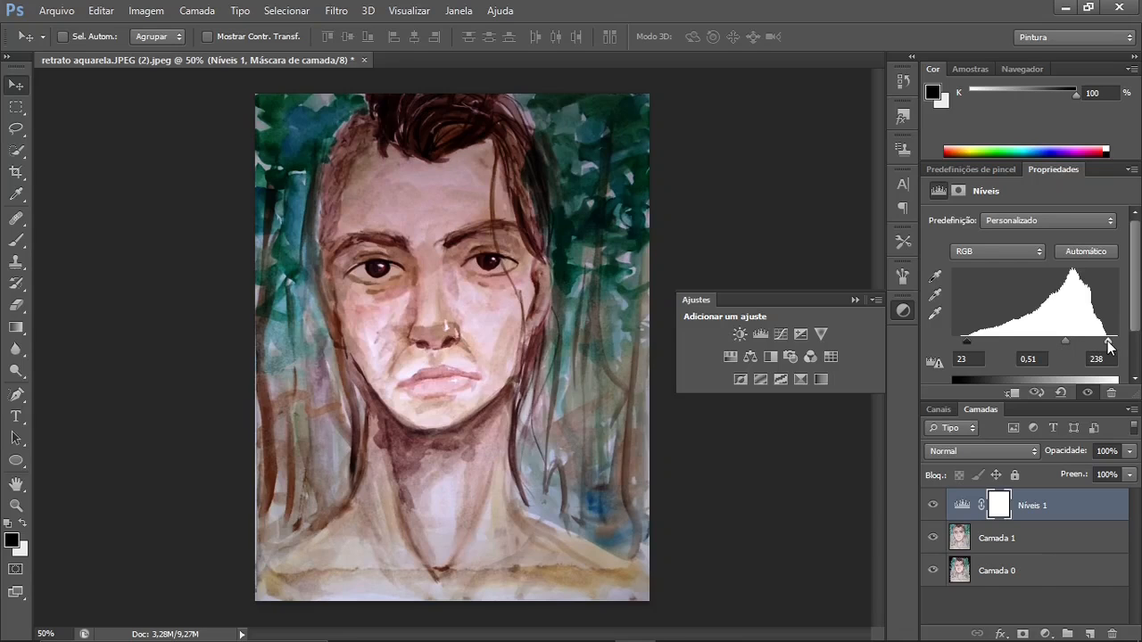
{"action": "left_click_drag", "start_coordinate": [1111, 345], "coordinate": [1062, 340]}
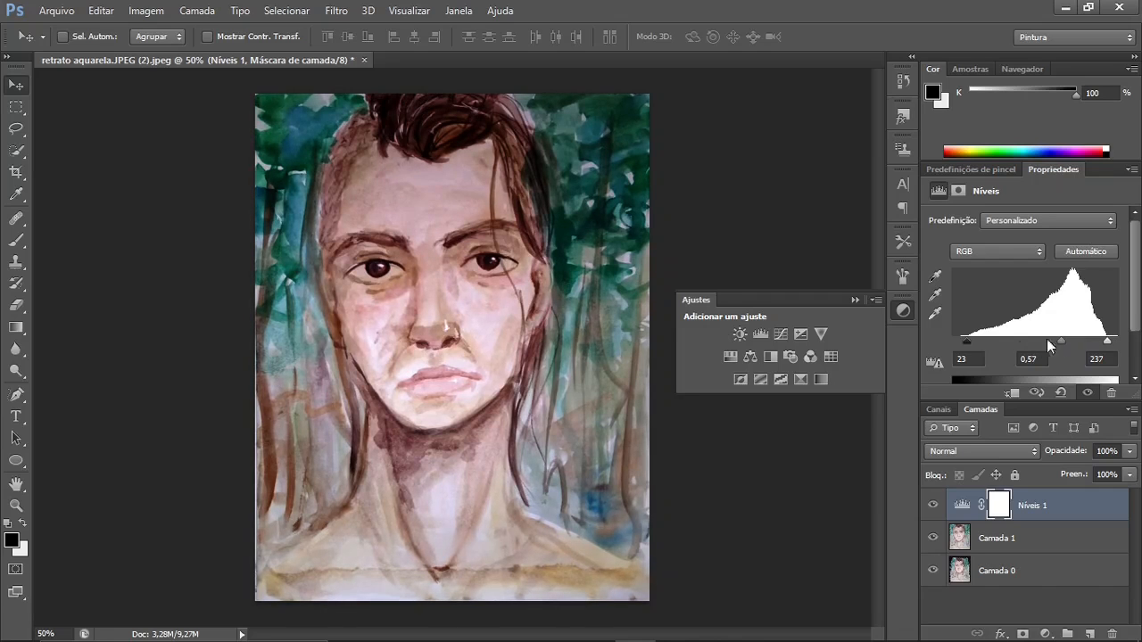
{"action": "mouse_move", "coordinate": [965, 339]}
{"action": "left_mouse_down"}
{"action": "mouse_move", "coordinate": [955, 338]}
{"action": "mouse_move", "coordinate": [975, 335]}
{"action": "left_mouse_up"}
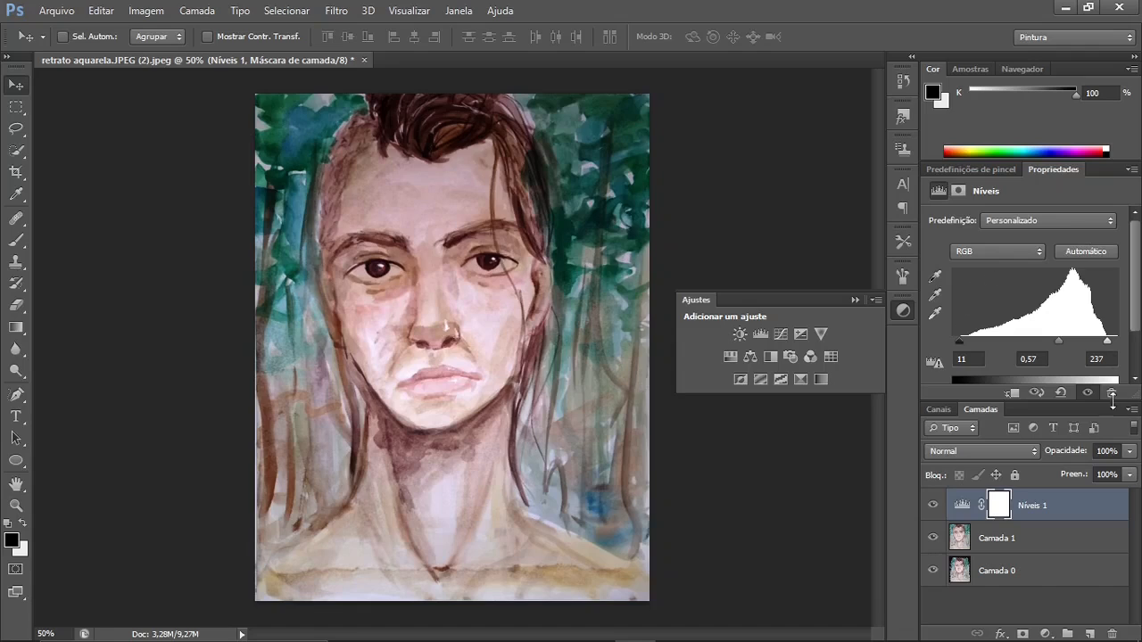
{"action": "left_click", "coordinate": [1014, 539]}
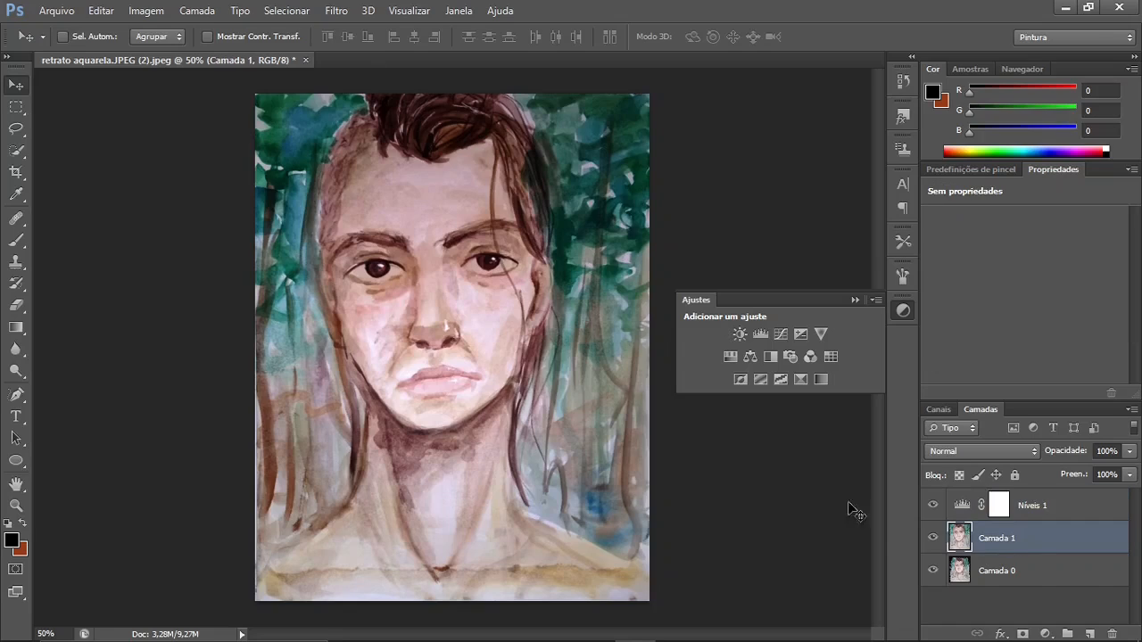
{"action": "left_click", "coordinate": [1043, 505]}
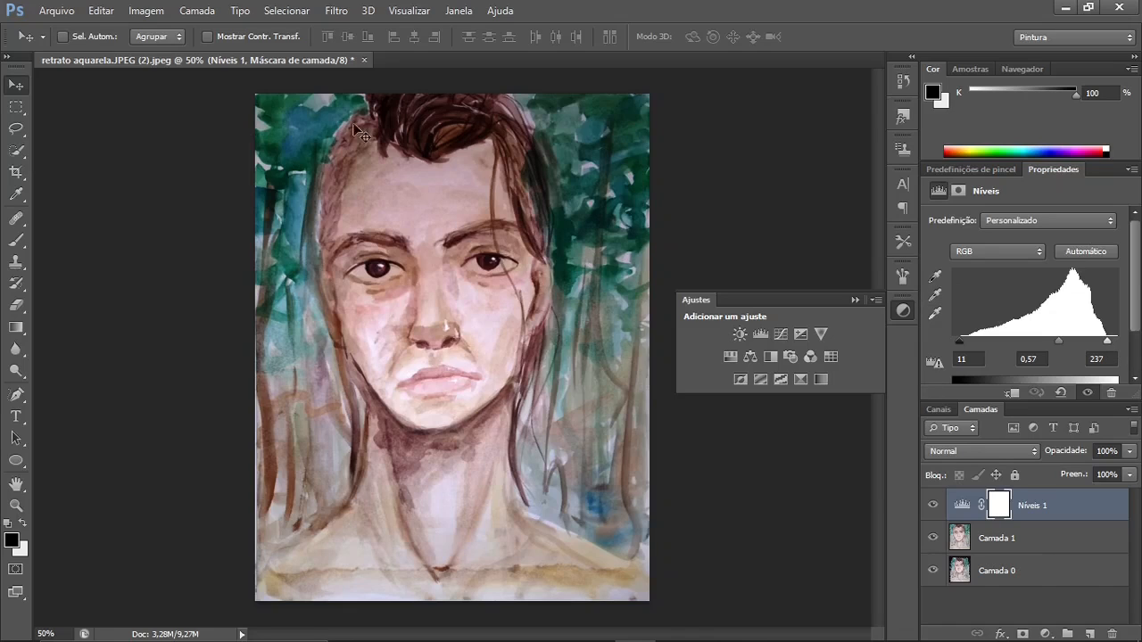
{"action": "left_click", "coordinate": [145, 12]}
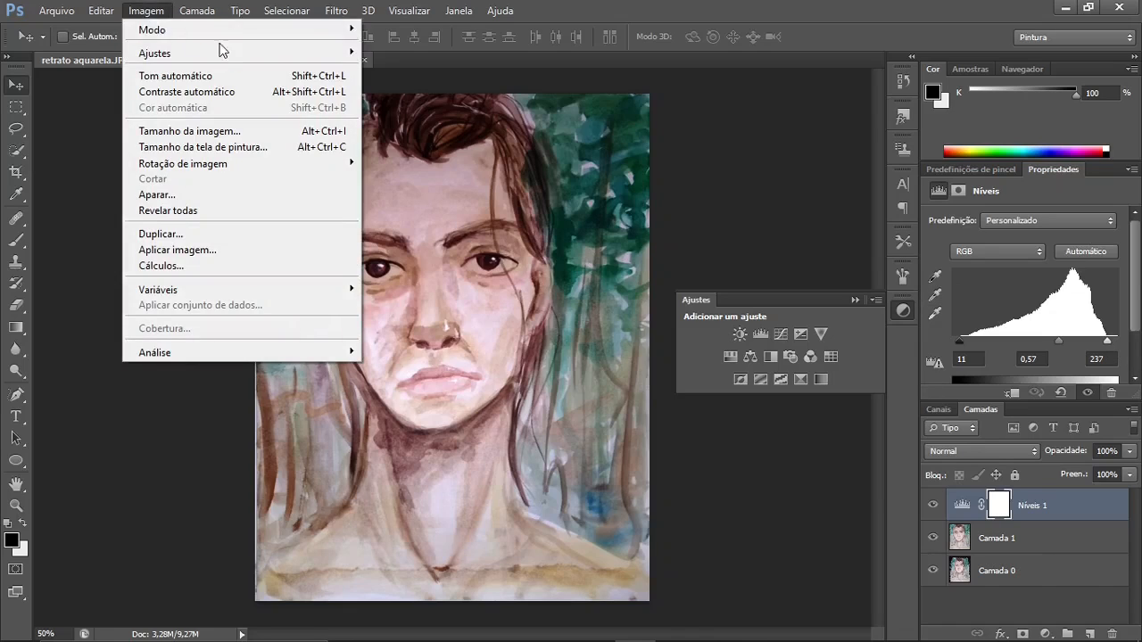
{"action": "mouse_move", "coordinate": [304, 54]}
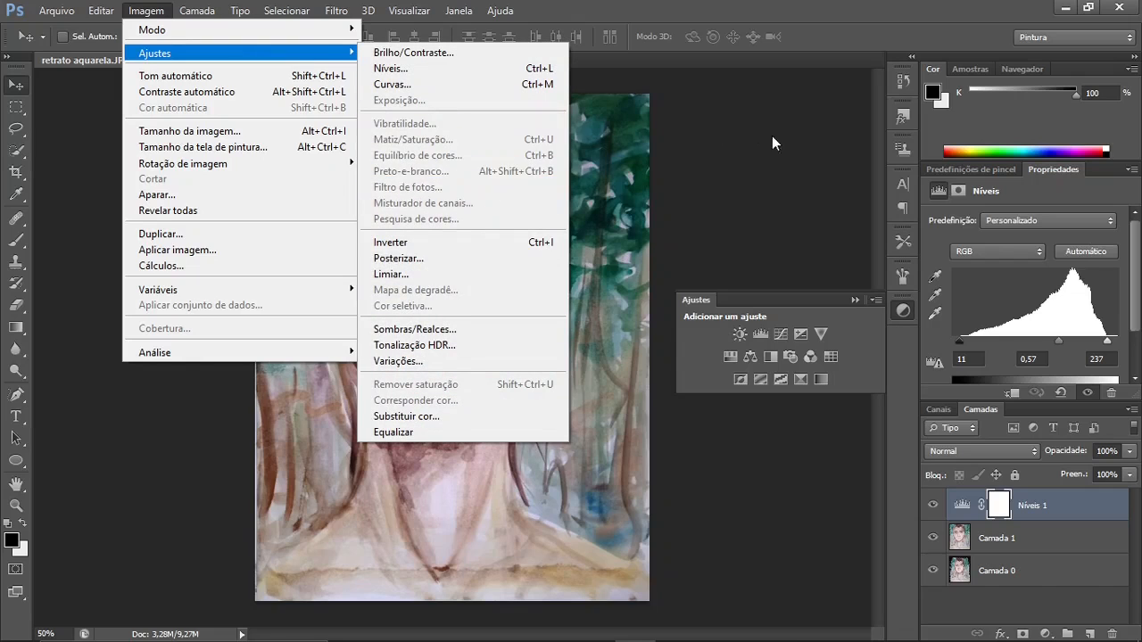
{"action": "left_click", "coordinate": [783, 160]}
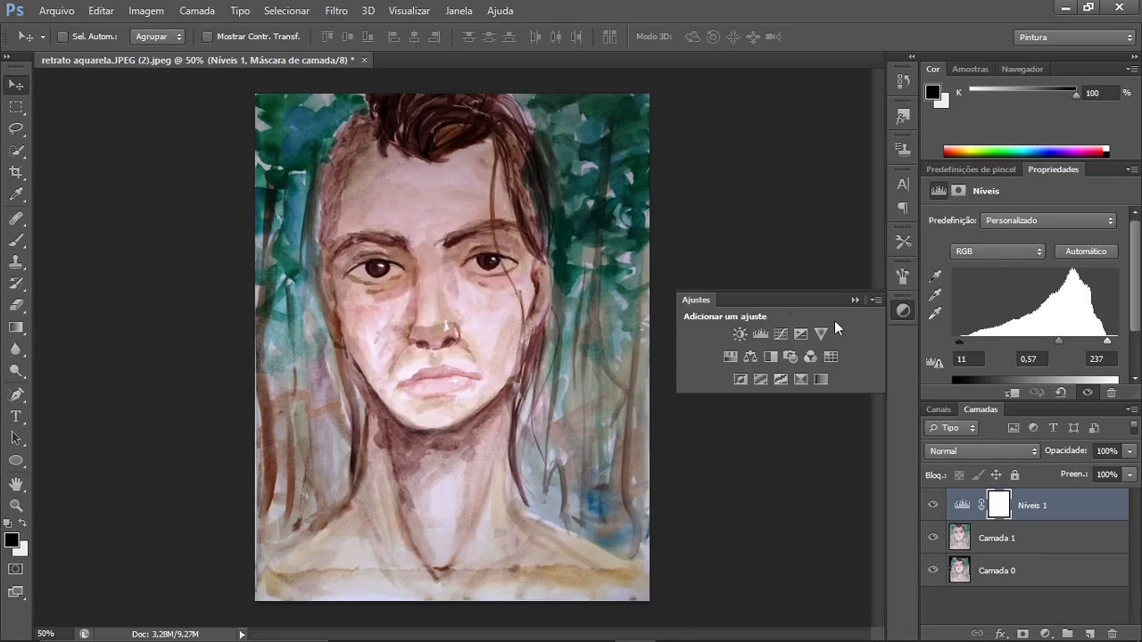
Try a direct Levels adjustment on Camada 1 with midtones at 0,56 and highlights at 223, and cancel it
{"action": "left_click", "coordinate": [992, 540]}
{"action": "left_click", "coordinate": [133, 11]}
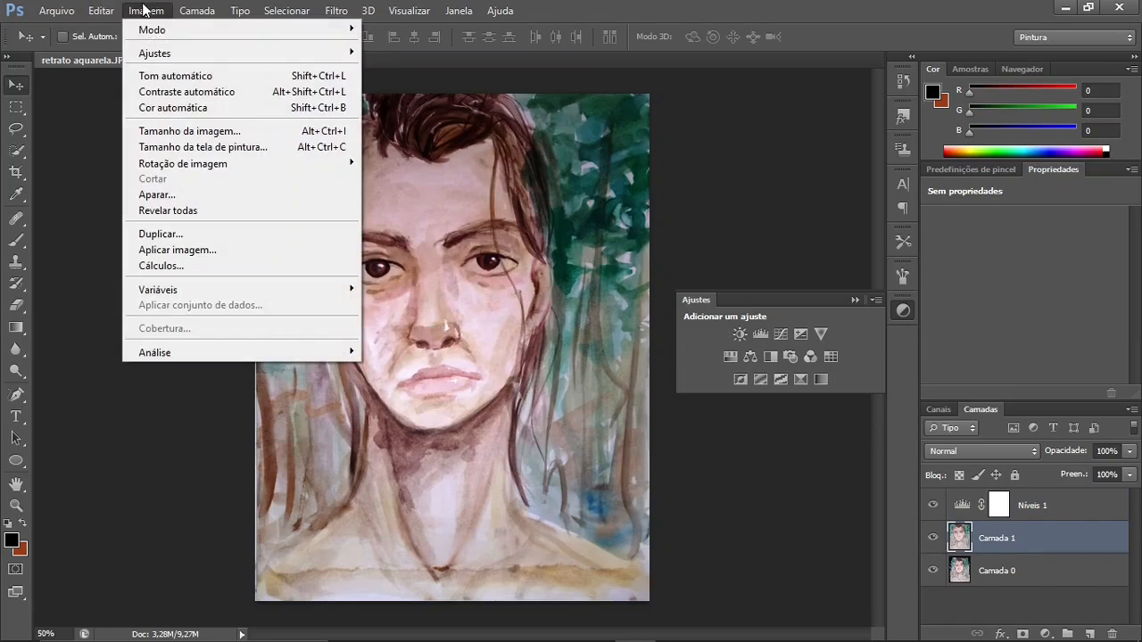
{"action": "mouse_move", "coordinate": [354, 56]}
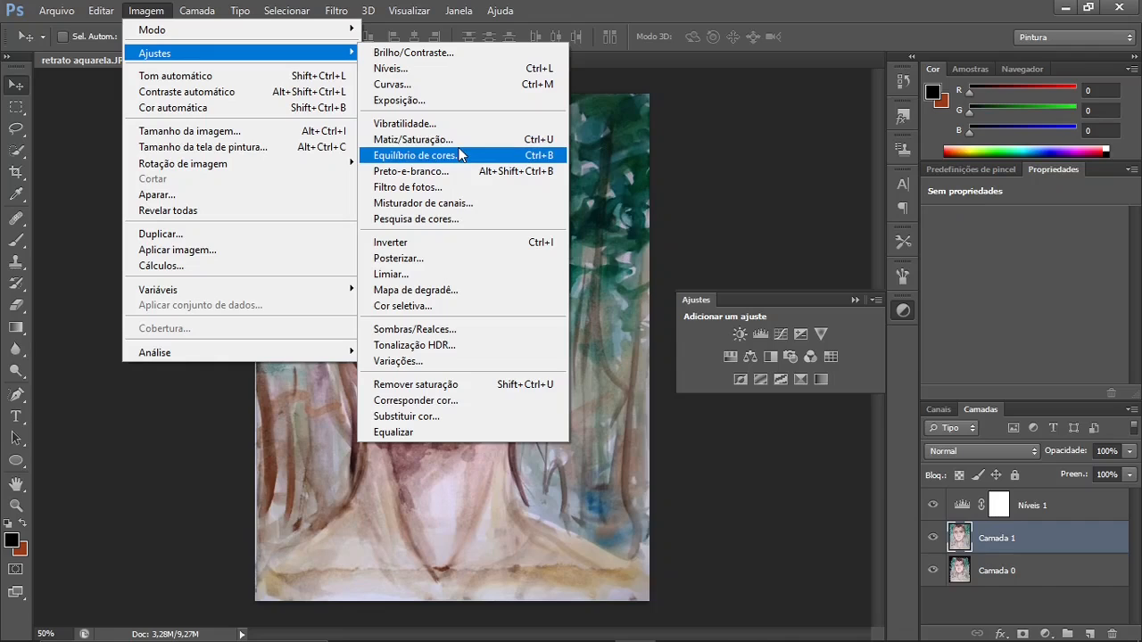
{"action": "left_click", "coordinate": [460, 69]}
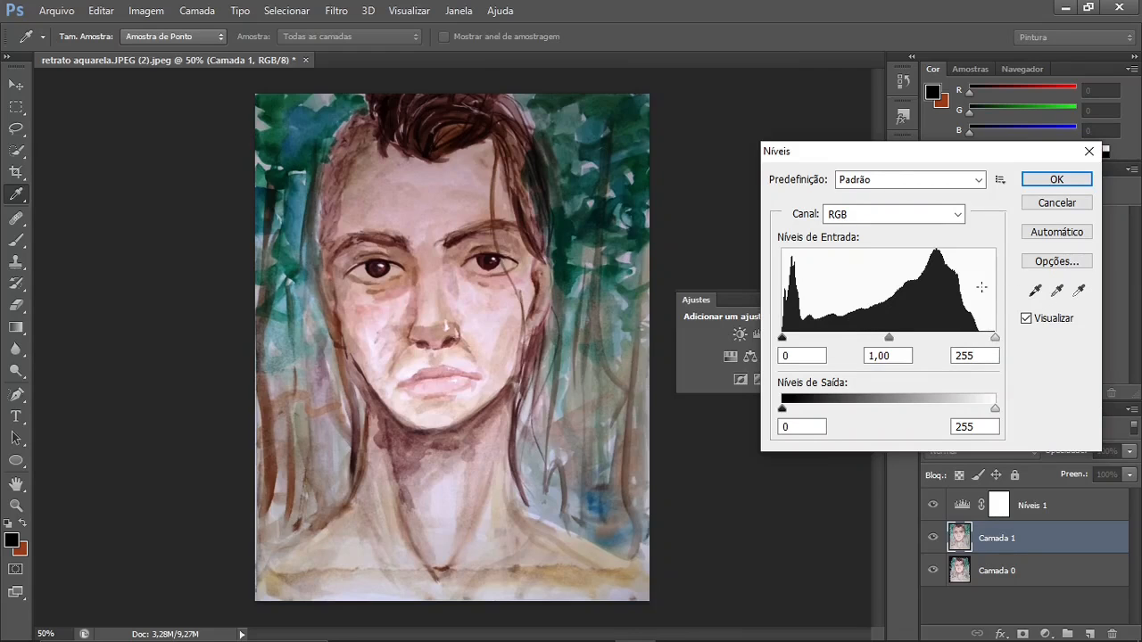
{"action": "left_click_drag", "start_coordinate": [995, 338], "coordinate": [968, 339]}
{"action": "left_click_drag", "start_coordinate": [877, 340], "coordinate": [908, 339]}
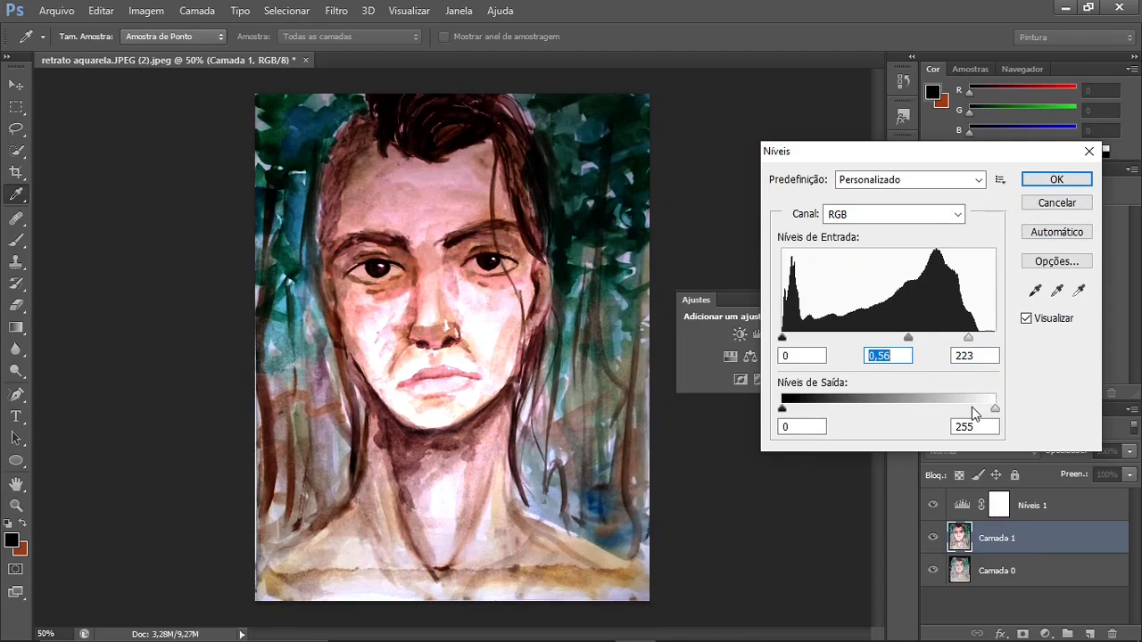
{"action": "left_click", "coordinate": [1067, 207]}
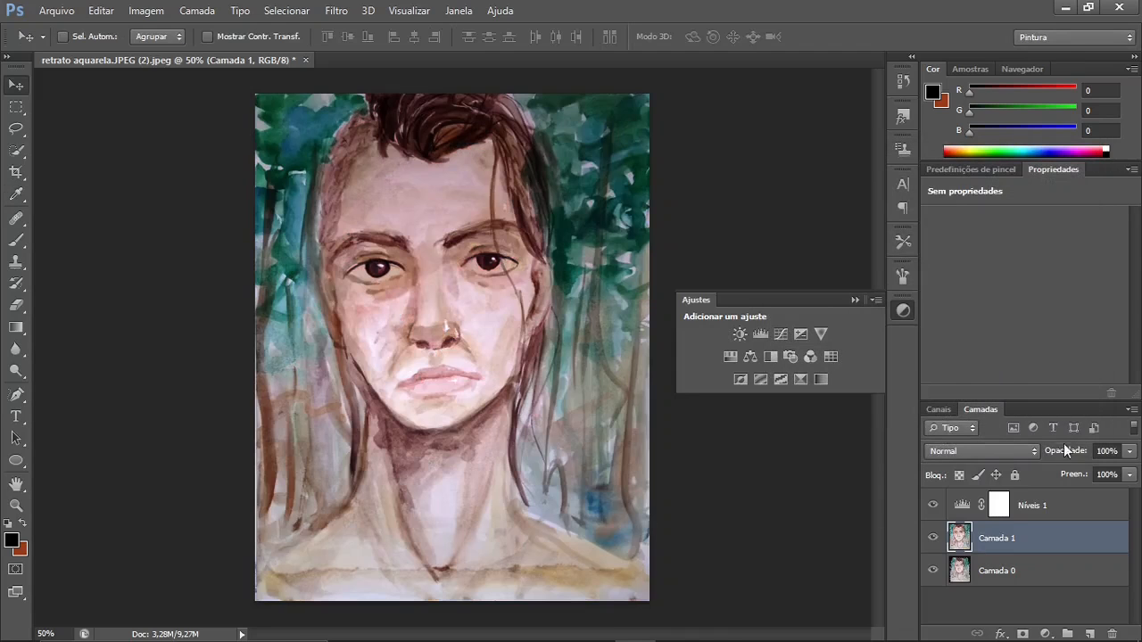
Add a Hue/Saturation adjustment layer above Níveis 1, try lightness values of +7 and -3, and set the lightness to 0
{"action": "left_click", "coordinate": [1024, 513]}
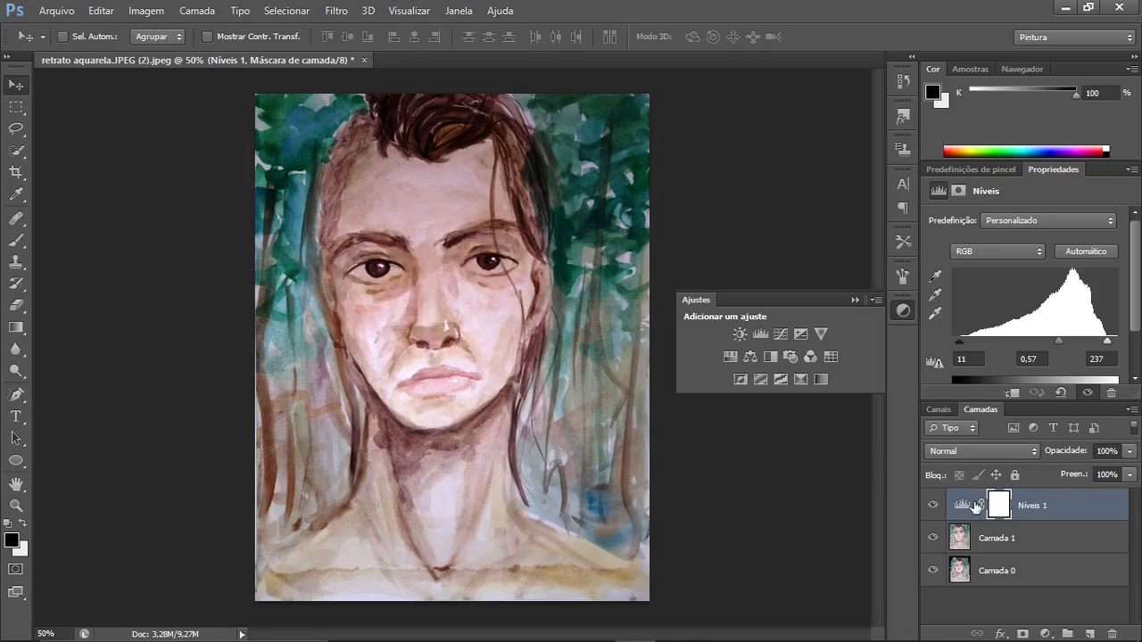
{"action": "left_click", "coordinate": [728, 357]}
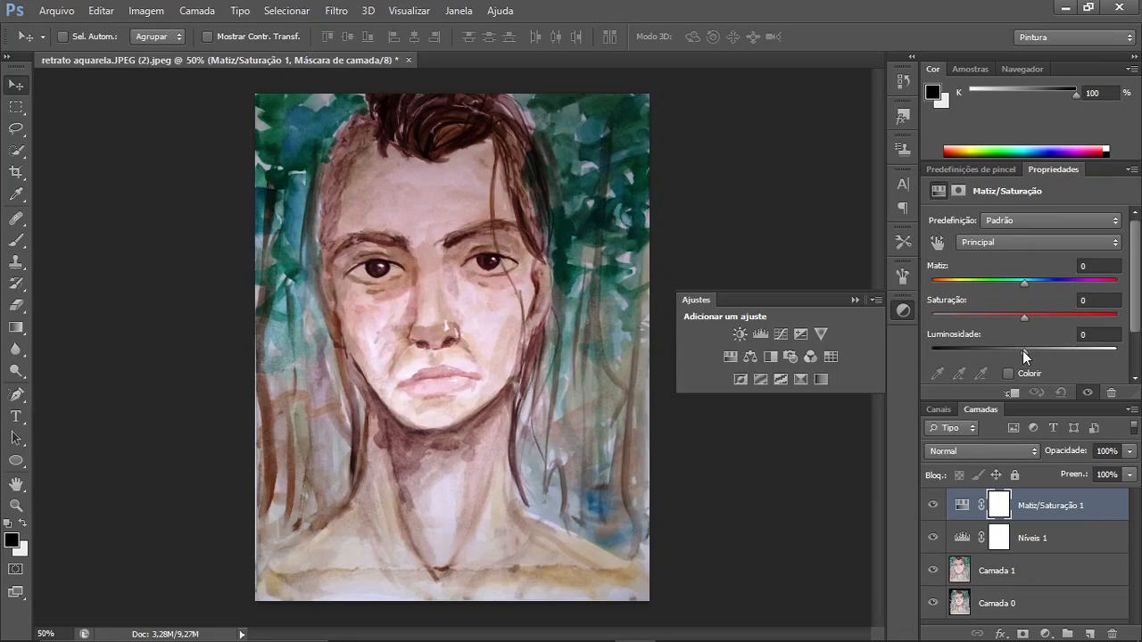
{"action": "mouse_move", "coordinate": [1022, 350]}
{"action": "left_mouse_down"}
{"action": "mouse_move", "coordinate": [1009, 351]}
{"action": "mouse_move", "coordinate": [1051, 348]}
{"action": "mouse_move", "coordinate": [1030, 349]}
{"action": "left_mouse_up"}
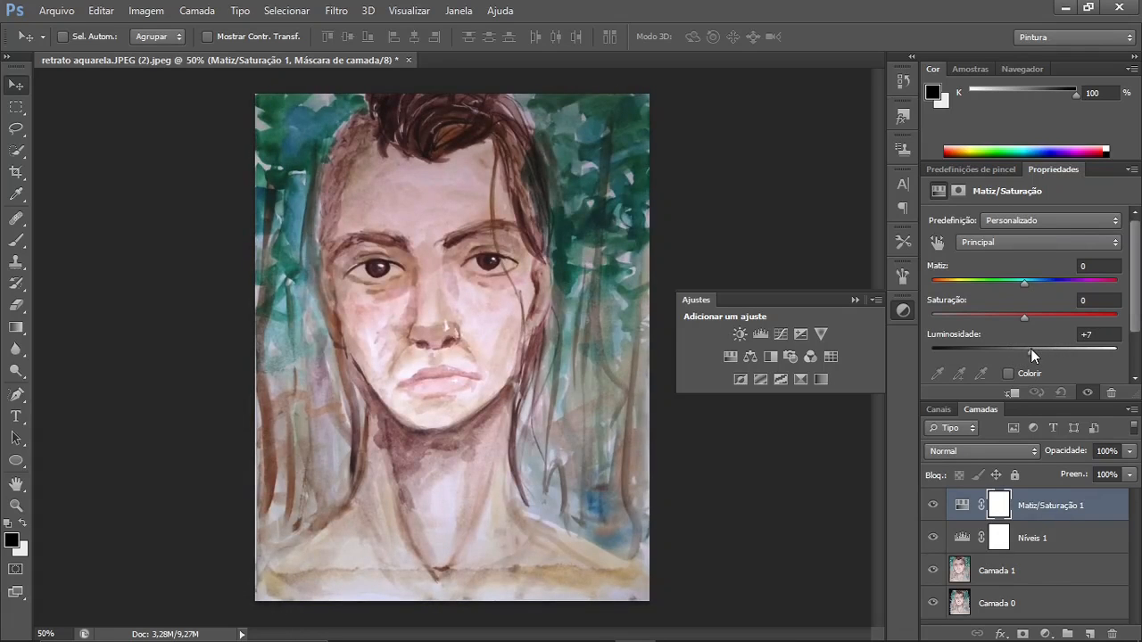
{"action": "left_click_drag", "start_coordinate": [1030, 348], "coordinate": [1021, 353]}
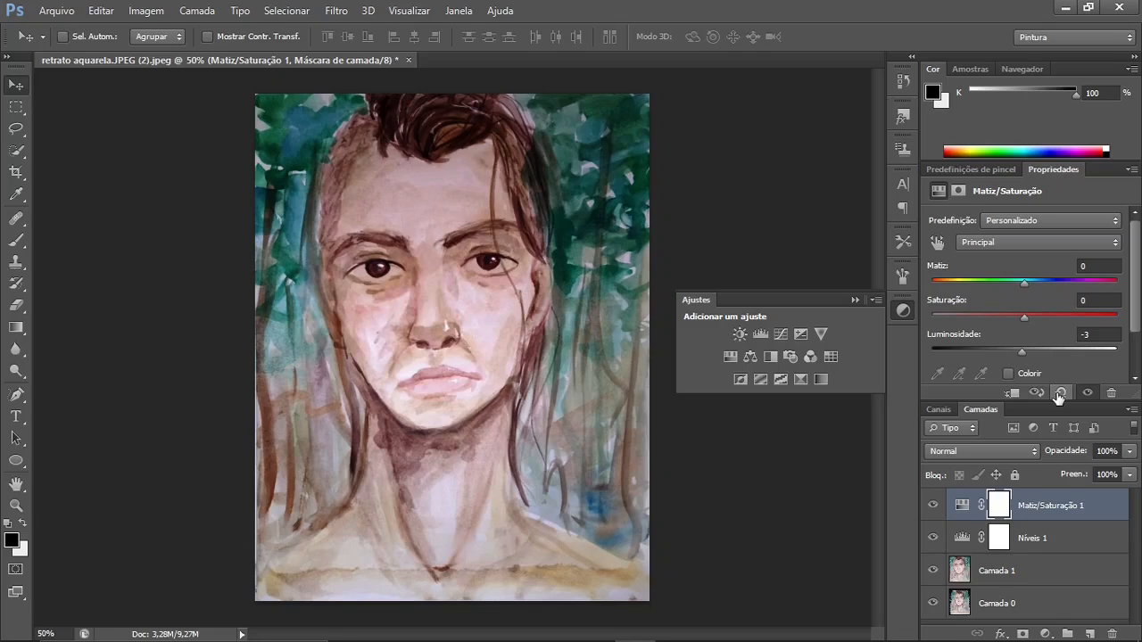
{"action": "left_click", "coordinate": [1096, 336]}
{"action": "type", "text": "0"}
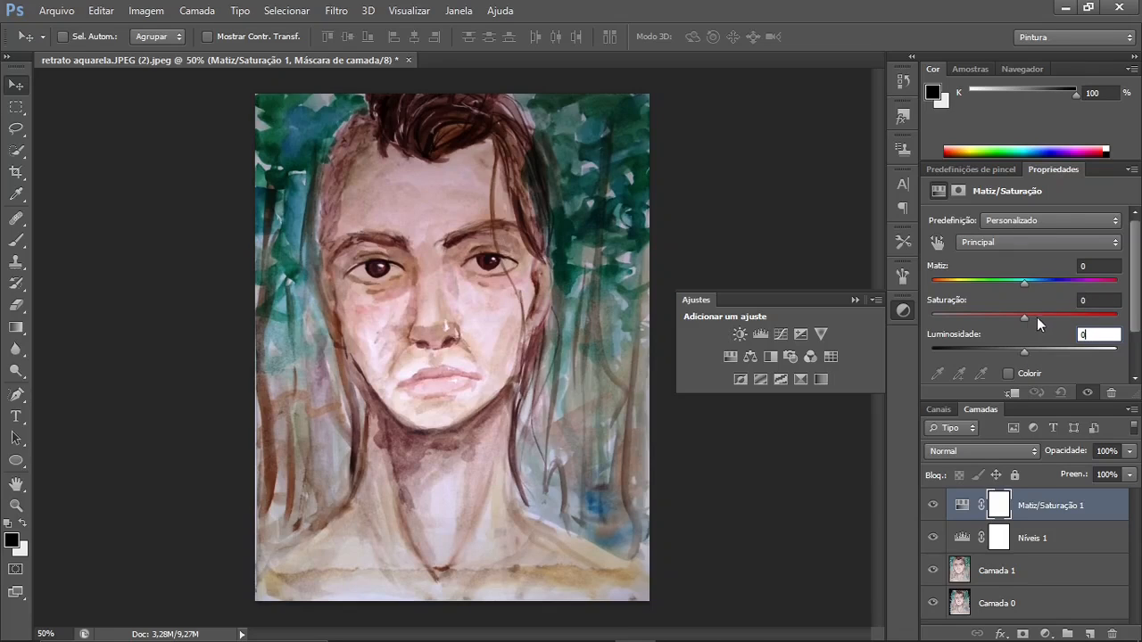
Set the Hue/Saturation layer's saturation to +8, try a hue of +22, and set the hue to 0
{"action": "mouse_move", "coordinate": [1023, 319]}
{"action": "left_mouse_down"}
{"action": "mouse_move", "coordinate": [1039, 314]}
{"action": "mouse_move", "coordinate": [983, 317]}
{"action": "mouse_move", "coordinate": [1045, 312]}
{"action": "mouse_move", "coordinate": [1031, 312]}
{"action": "left_mouse_up"}
{"action": "left_click_drag", "start_coordinate": [1023, 284], "coordinate": [1044, 285]}
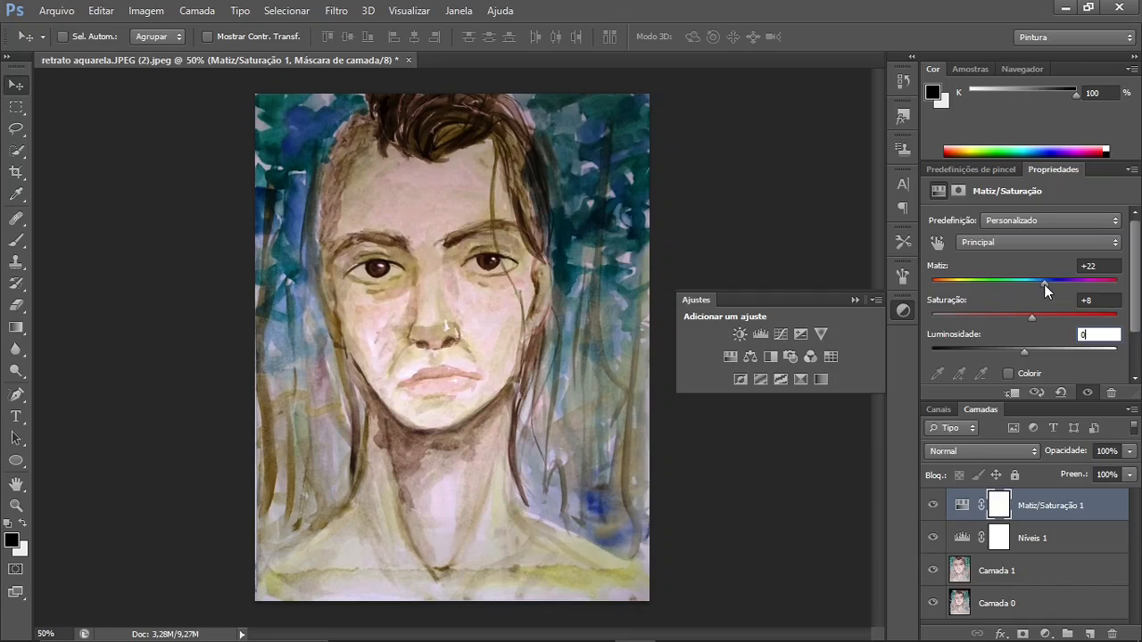
{"action": "mouse_move", "coordinate": [1045, 284]}
{"action": "left_mouse_down"}
{"action": "mouse_move", "coordinate": [1063, 282]}
{"action": "mouse_move", "coordinate": [990, 285]}
{"action": "mouse_move", "coordinate": [1023, 284]}
{"action": "left_mouse_up"}
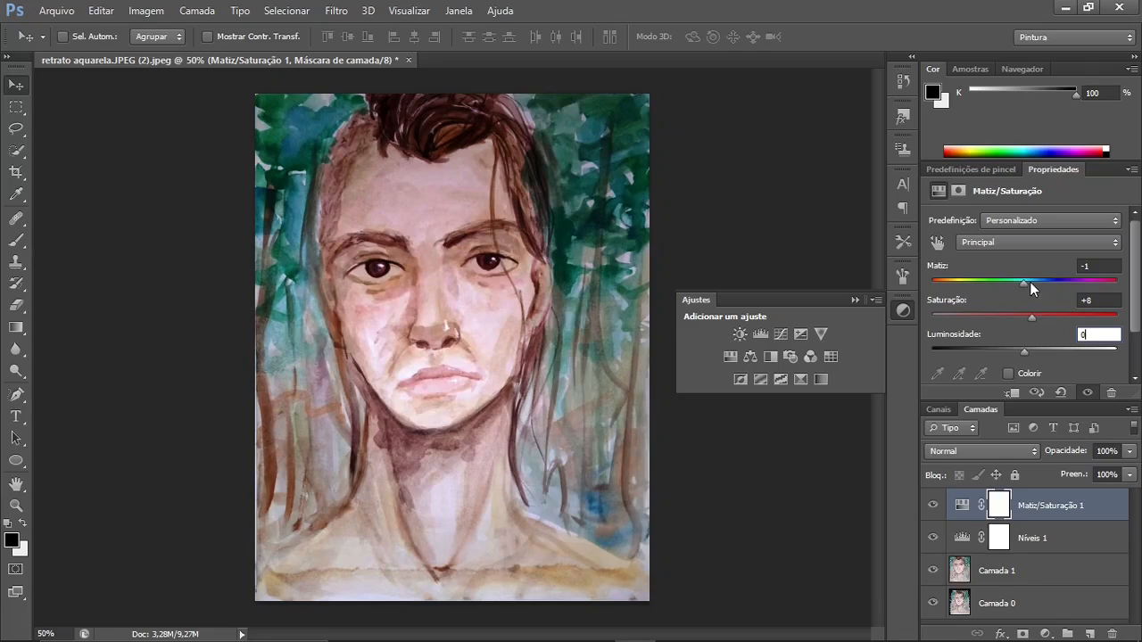
{"action": "left_click", "coordinate": [1093, 265]}
{"action": "type", "text": "0"}
{"action": "left_click", "coordinate": [958, 191]}
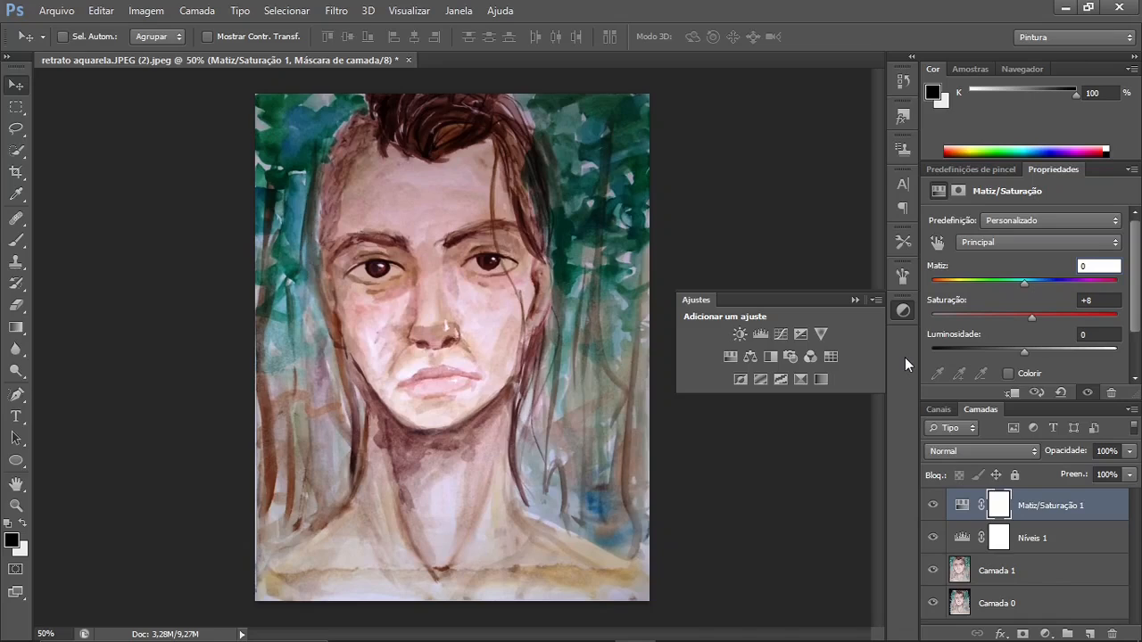
{"action": "left_click", "coordinate": [855, 301]}
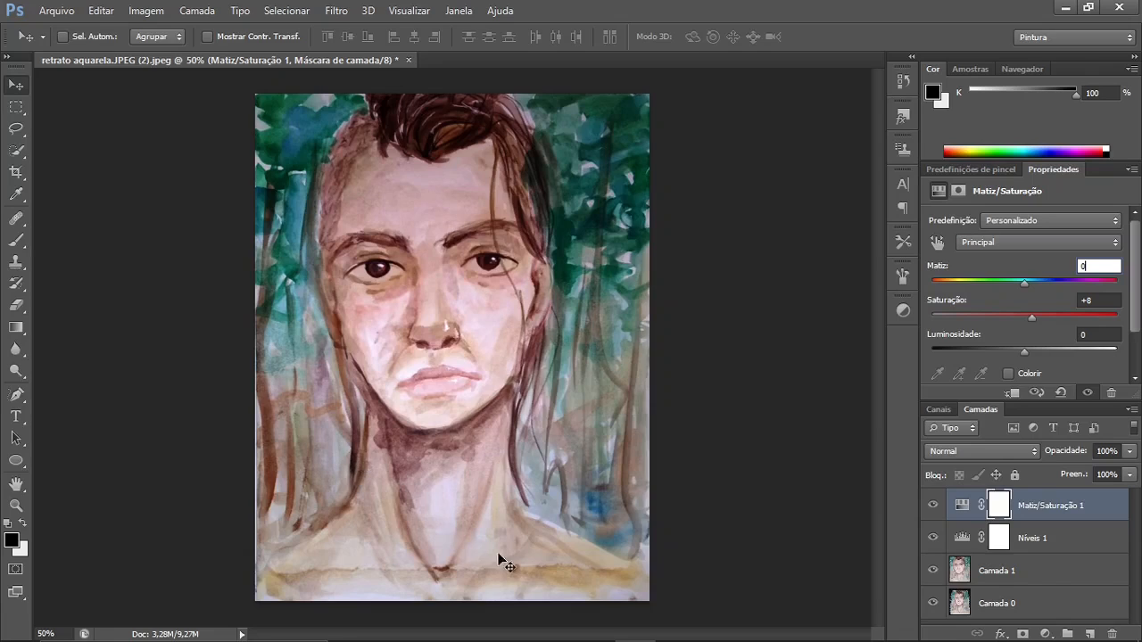
Compare the portrait before and after editing by hiding and restoring Matiz/Saturação 1, Níveis 1 and Camada 1
{"action": "left_click", "coordinate": [935, 510]}
{"action": "left_click", "coordinate": [934, 510]}
{"action": "left_click", "coordinate": [934, 510]}
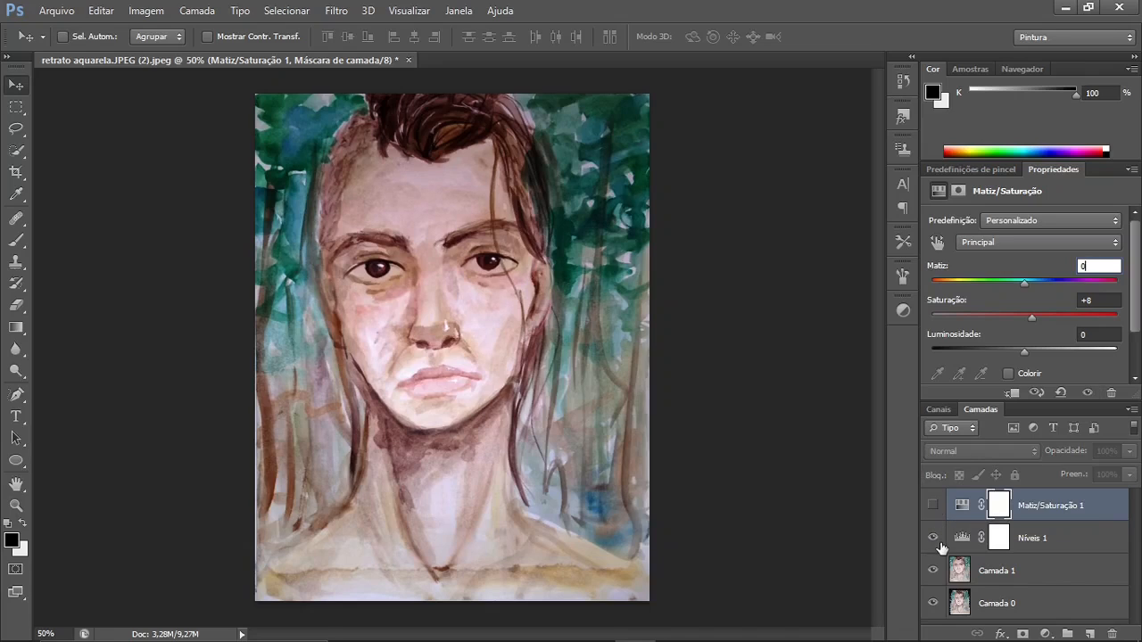
{"action": "left_click", "coordinate": [933, 538]}
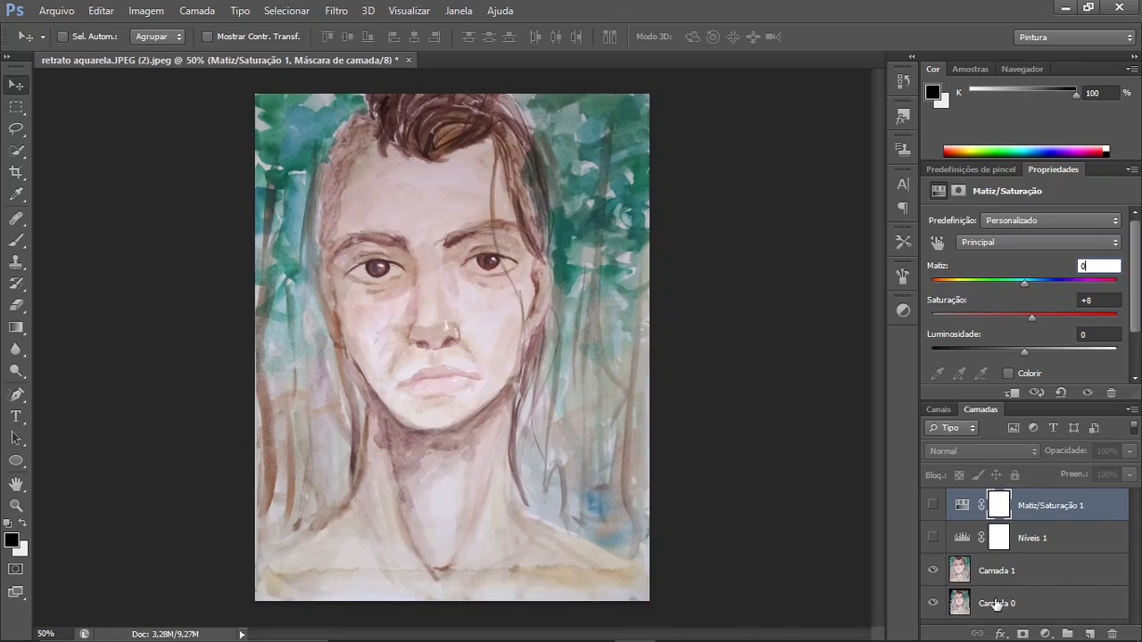
{"action": "left_click", "coordinate": [933, 570]}
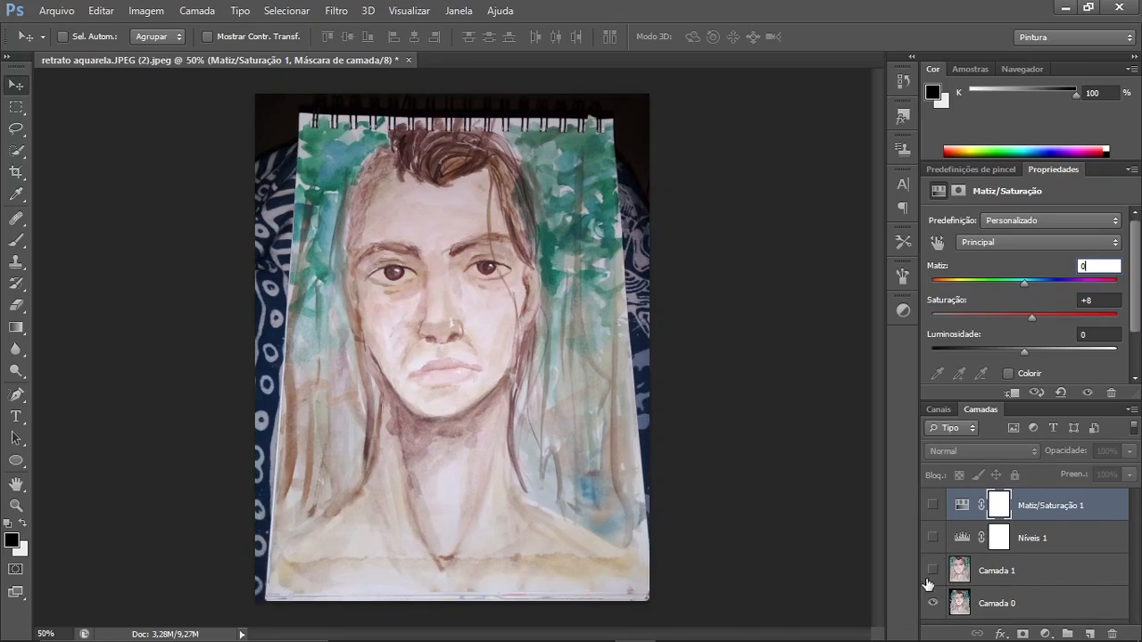
{"action": "left_click", "coordinate": [933, 571]}
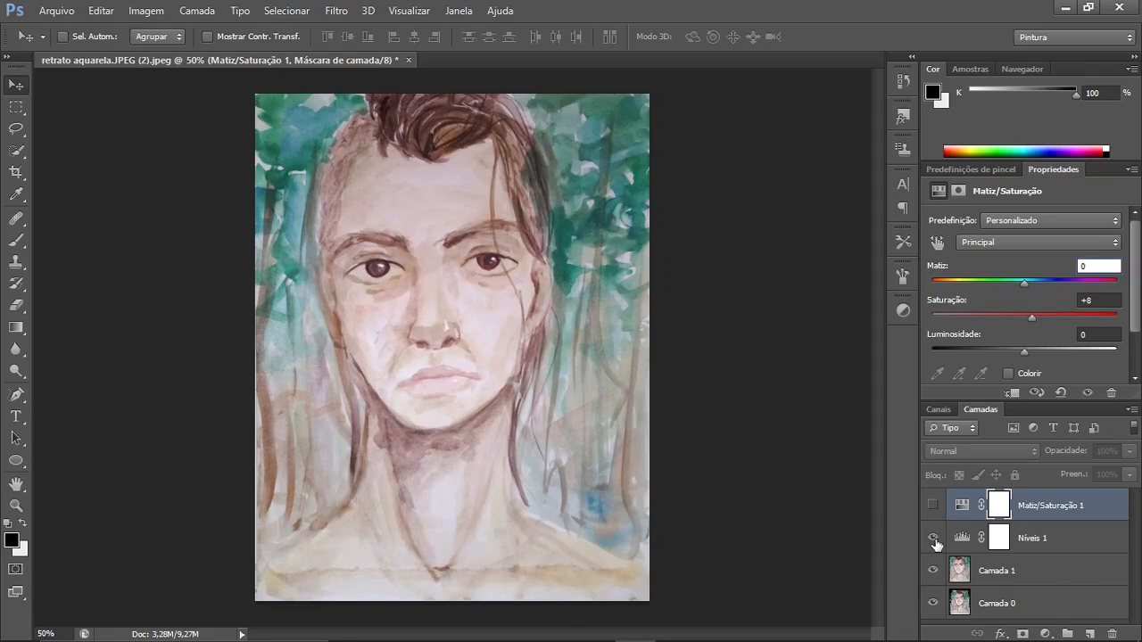
{"action": "left_click", "coordinate": [933, 538]}
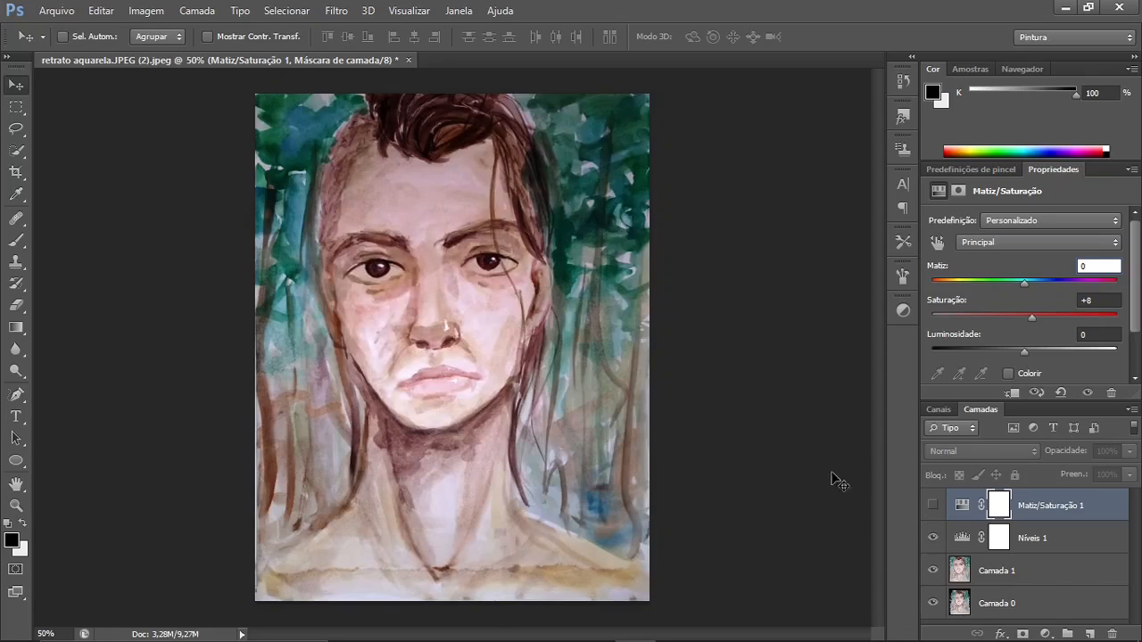
{"action": "left_click", "coordinate": [933, 505]}
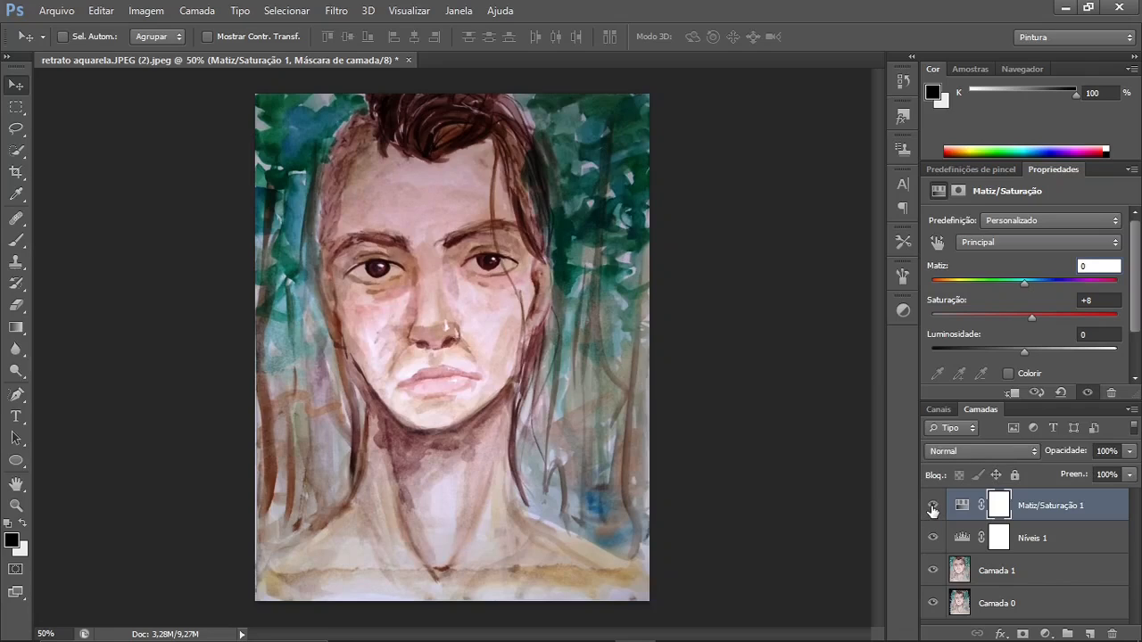
{"action": "left_click", "coordinate": [933, 506]}
{"action": "left_click", "coordinate": [933, 506]}
Try a saturation change on only the reds (Vermelhos) of Matiz/Saturação 1, and reset the whole adjustment to its defaults
{"action": "left_click", "coordinate": [1066, 241]}
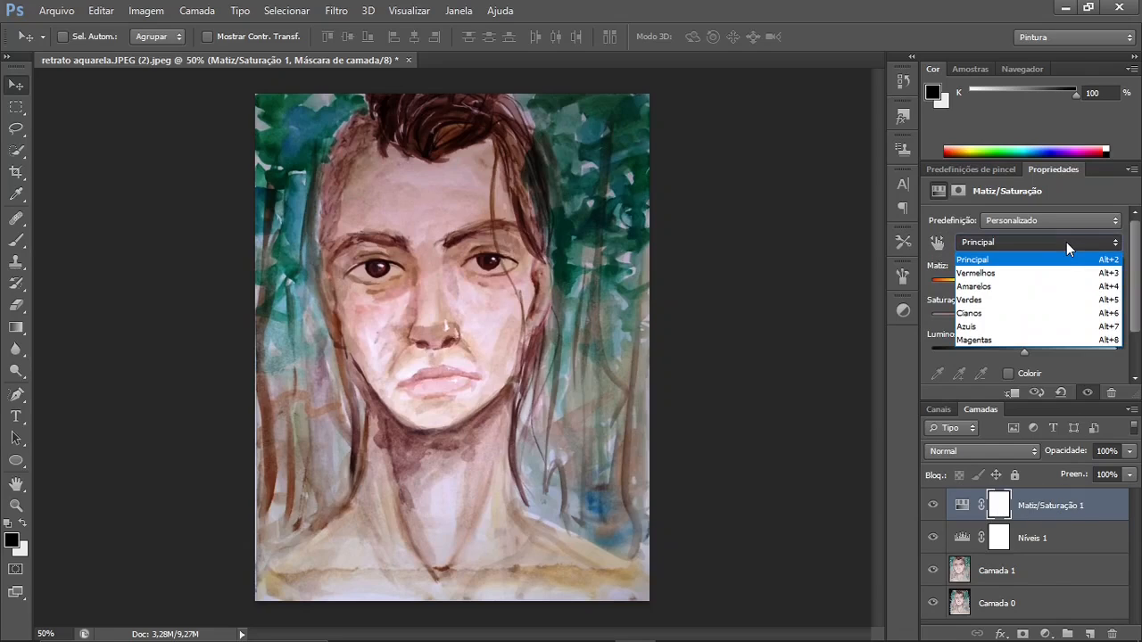
{"action": "left_click", "coordinate": [1028, 276]}
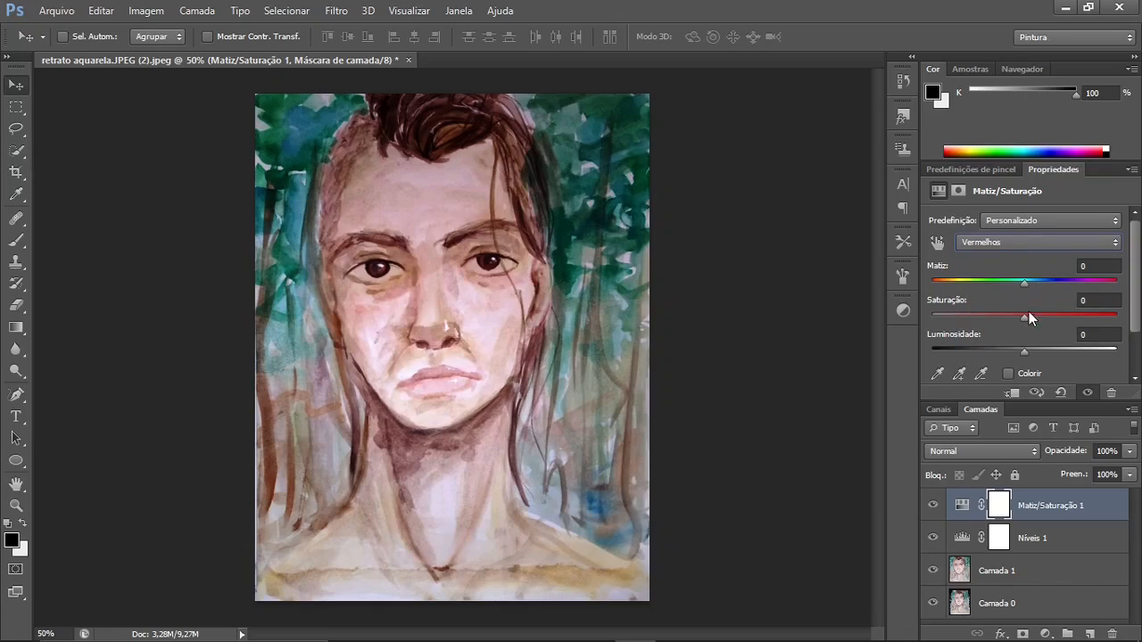
{"action": "mouse_move", "coordinate": [1023, 316]}
{"action": "left_mouse_down"}
{"action": "mouse_move", "coordinate": [971, 315]}
{"action": "mouse_move", "coordinate": [1065, 311]}
{"action": "mouse_move", "coordinate": [1023, 307]}
{"action": "left_mouse_up"}
{"action": "left_click", "coordinate": [1061, 392]}
{"action": "left_click", "coordinate": [1063, 244]}
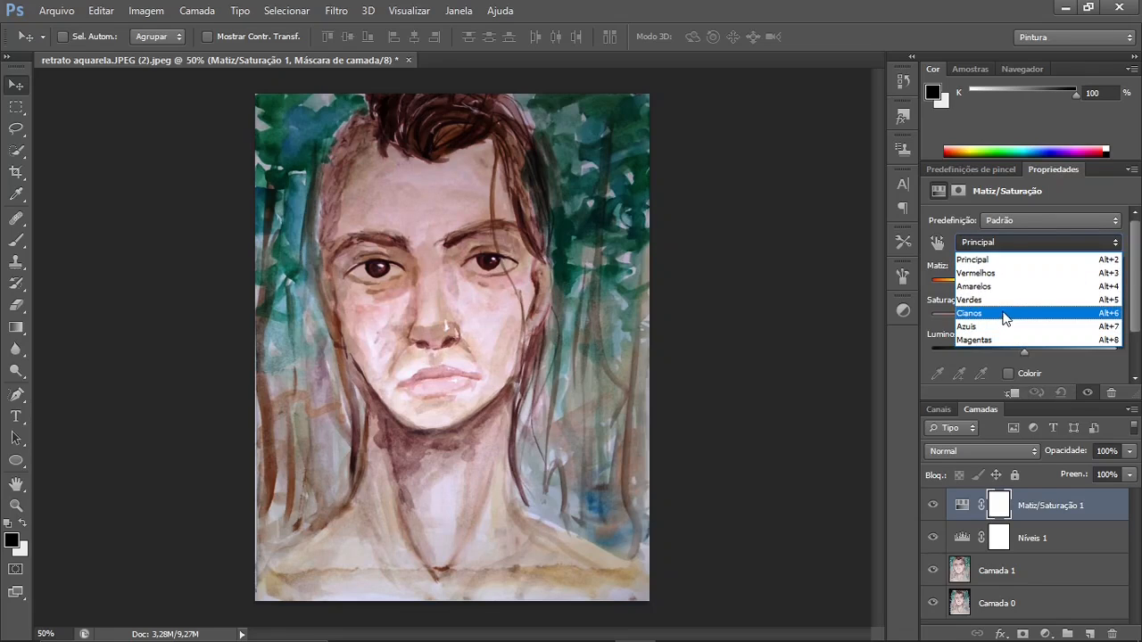
{"action": "left_click", "coordinate": [996, 242]}
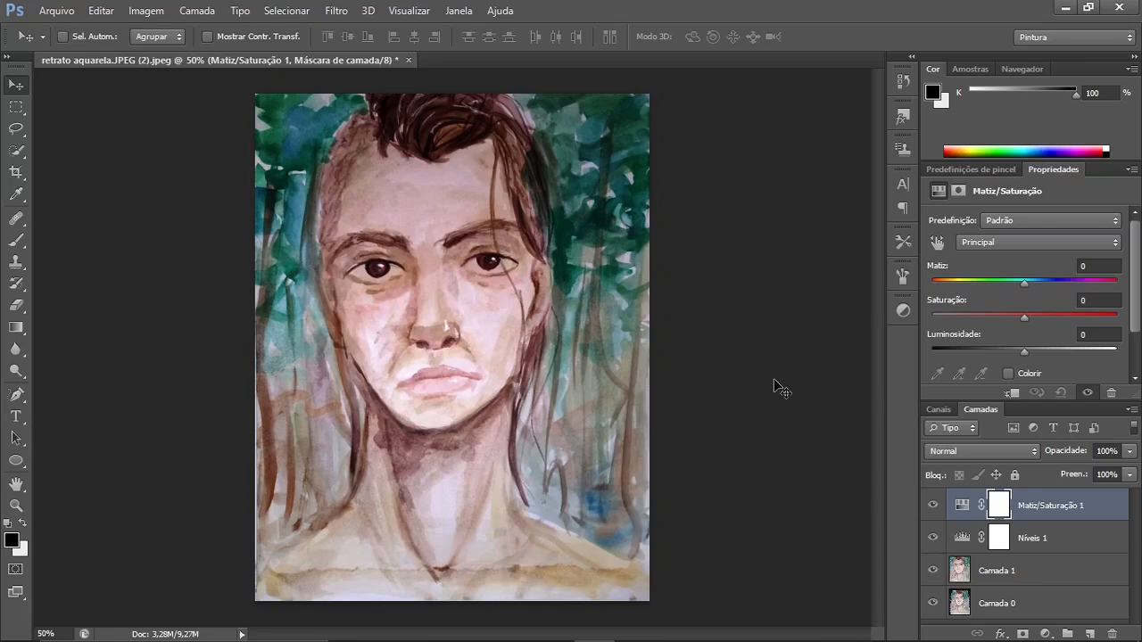
Start saving the portrait as a new file and look through the Imagens Salvas destination folder
{"action": "left_click", "coordinate": [72, 10]}
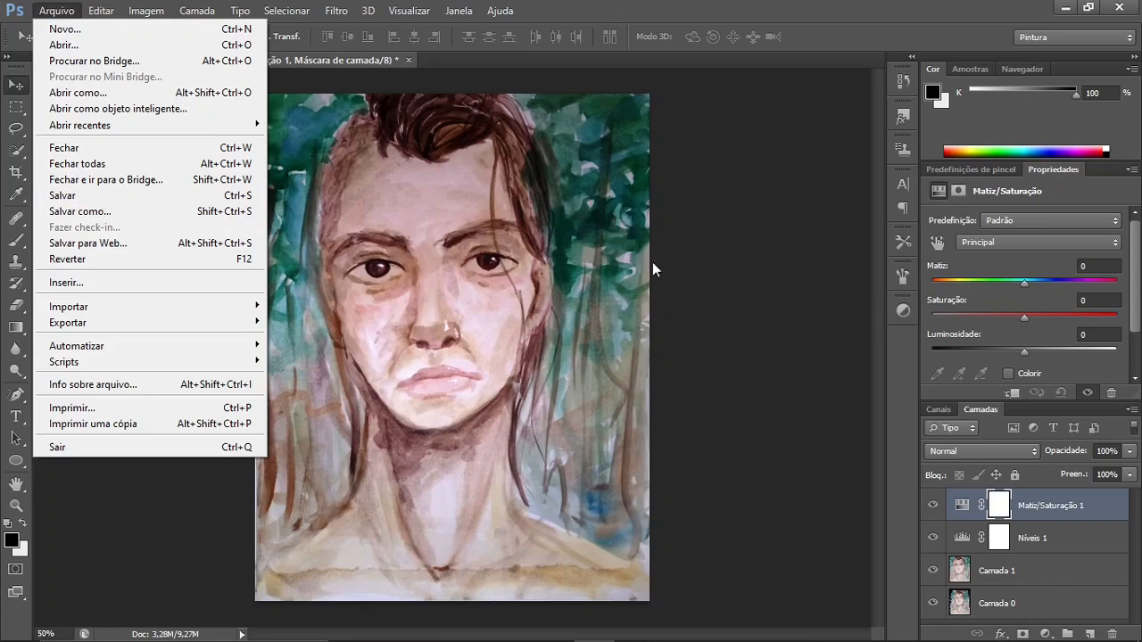
{"action": "key", "text": "Escape"}
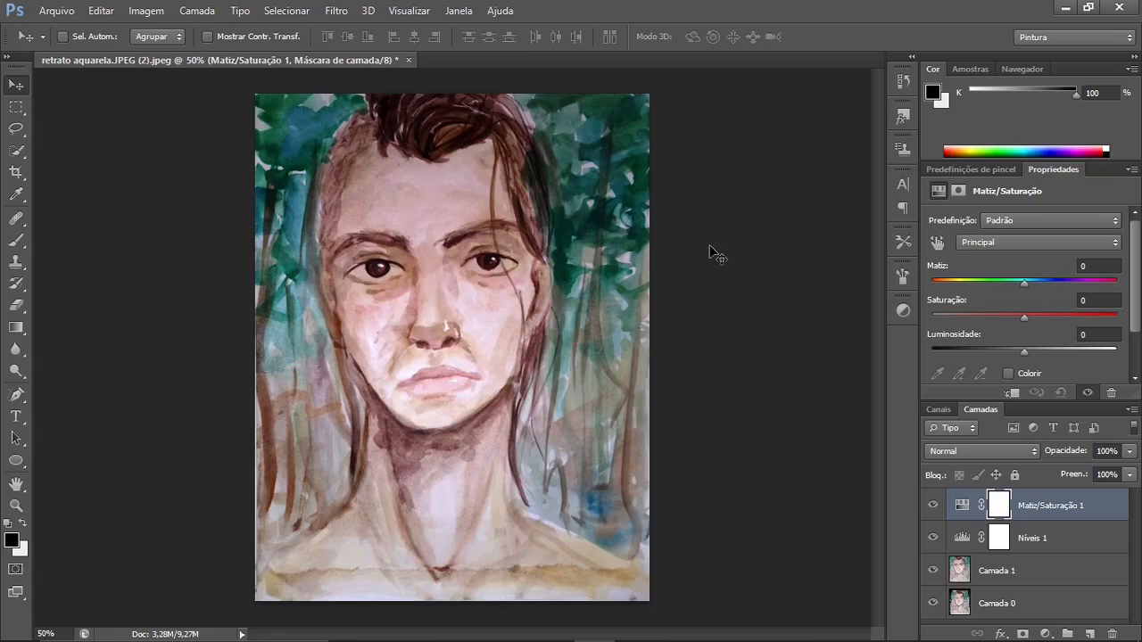
{"action": "key", "text": "ctrl+shift+s"}
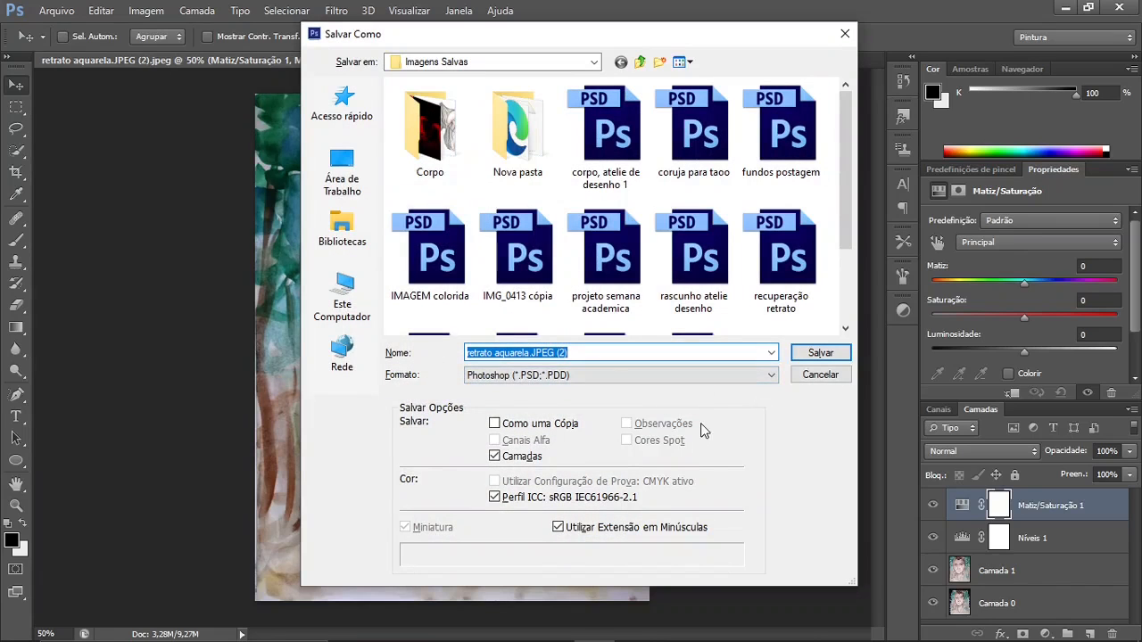
{"action": "left_click", "coordinate": [548, 59]}
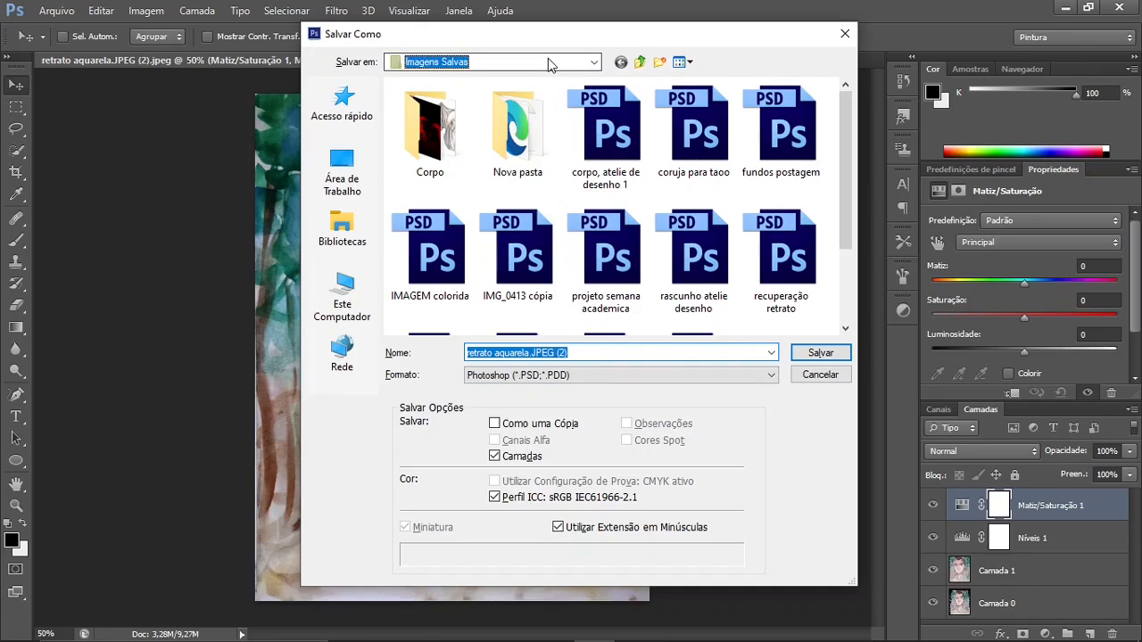
{"action": "left_click", "coordinate": [560, 61]}
{"action": "left_click", "coordinate": [560, 60]}
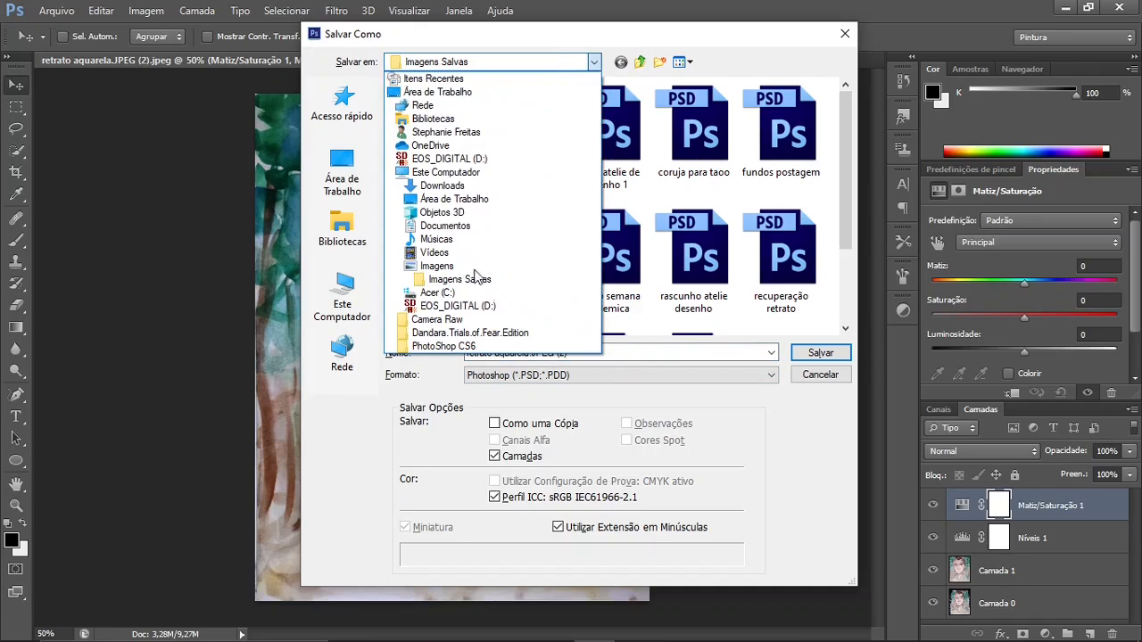
{"action": "left_click", "coordinate": [583, 63]}
{"action": "scroll", "coordinate": [637, 185], "scroll_direction": "down", "scroll_amount": 2}
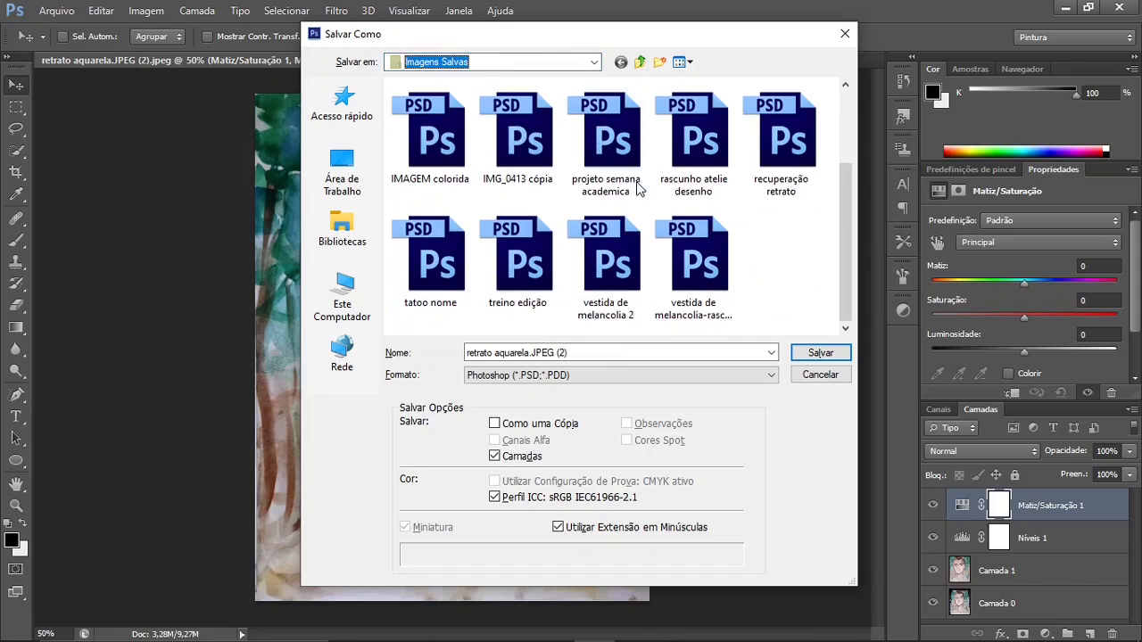
{"action": "scroll", "coordinate": [639, 191], "scroll_direction": "up", "scroll_amount": 2}
{"action": "scroll", "coordinate": [637, 187], "scroll_direction": "down", "scroll_amount": 2}
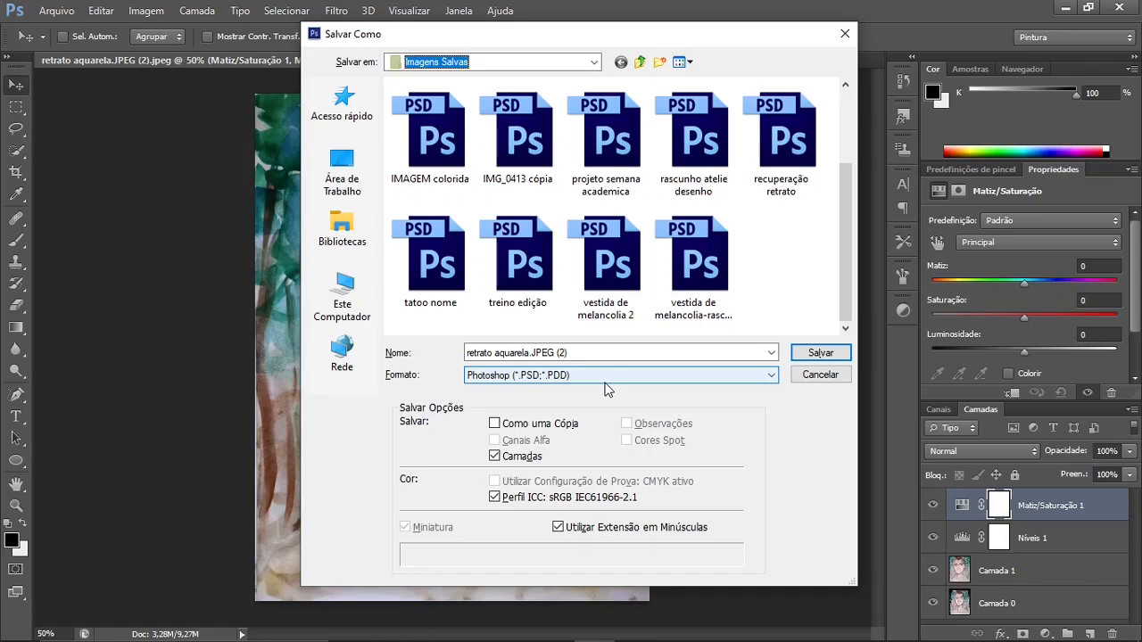
Change the name of the file being saved to "retrato aquarela edição"
{"action": "left_click", "coordinate": [514, 353]}
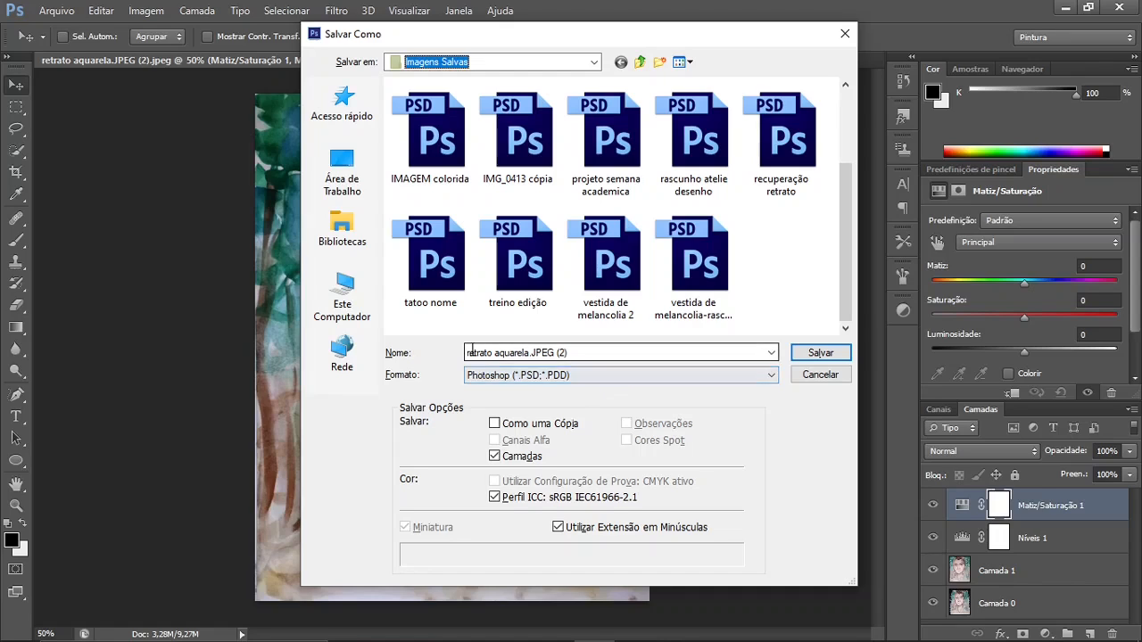
{"action": "left_click", "coordinate": [566, 352]}
{"action": "left_click", "coordinate": [531, 353]}
{"action": "left_click_drag", "start_coordinate": [531, 353], "coordinate": [616, 354]}
{"action": "left_click", "coordinate": [592, 354]}
{"action": "left_click_drag", "start_coordinate": [529, 353], "coordinate": [606, 354]}
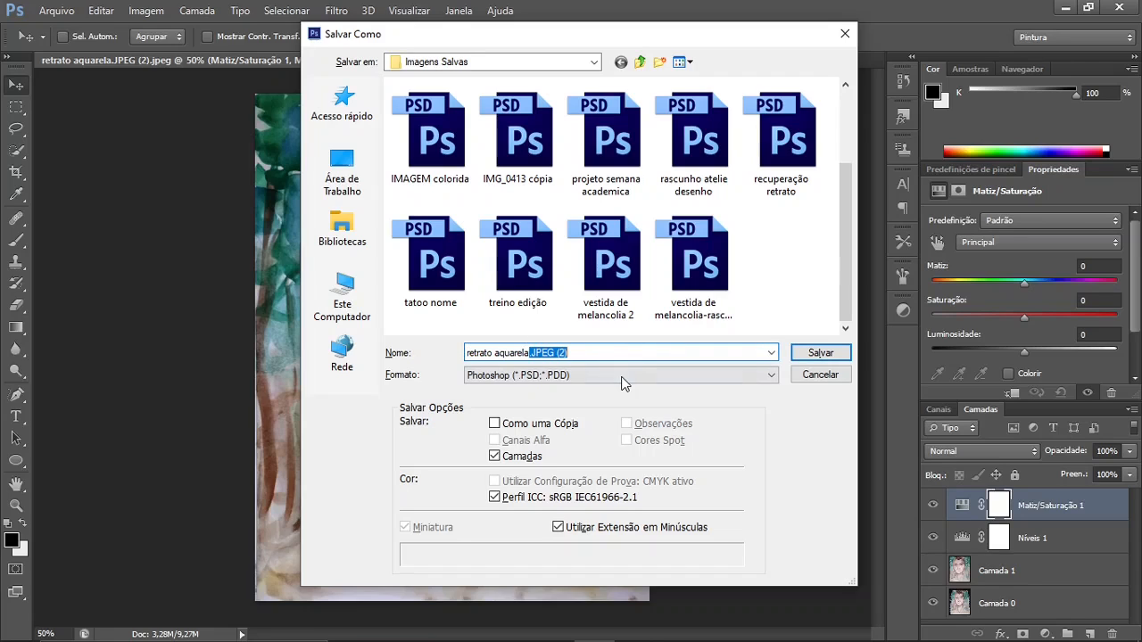
{"action": "type", "text": "efi"}
{"action": "type", "text": "ção"}
{"action": "key", "text": "Left"}
{"action": "key", "text": "Left"}
{"action": "key", "text": "Left"}
{"action": "key", "text": "Left"}
{"action": "key", "text": "BackSpace"}
{"action": "type", "text": "d"}
Choose the JPEG format and save the copy as "retrato aquarela edição.jpg" in Imagens Salvas
{"action": "left_click", "coordinate": [577, 374]}
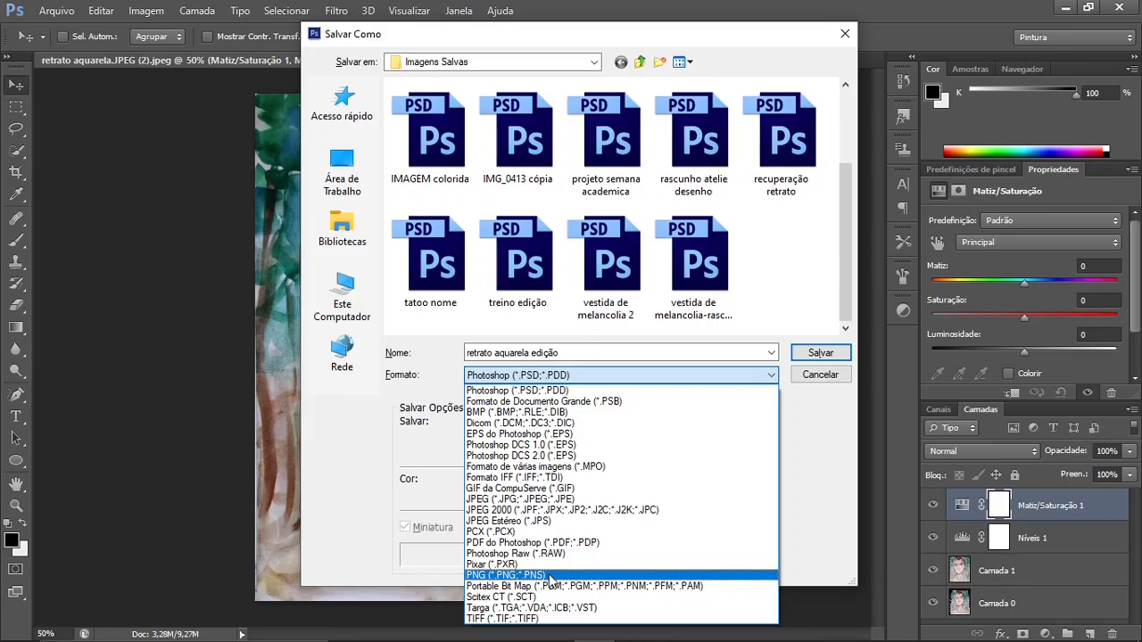
{"action": "left_click", "coordinate": [536, 505]}
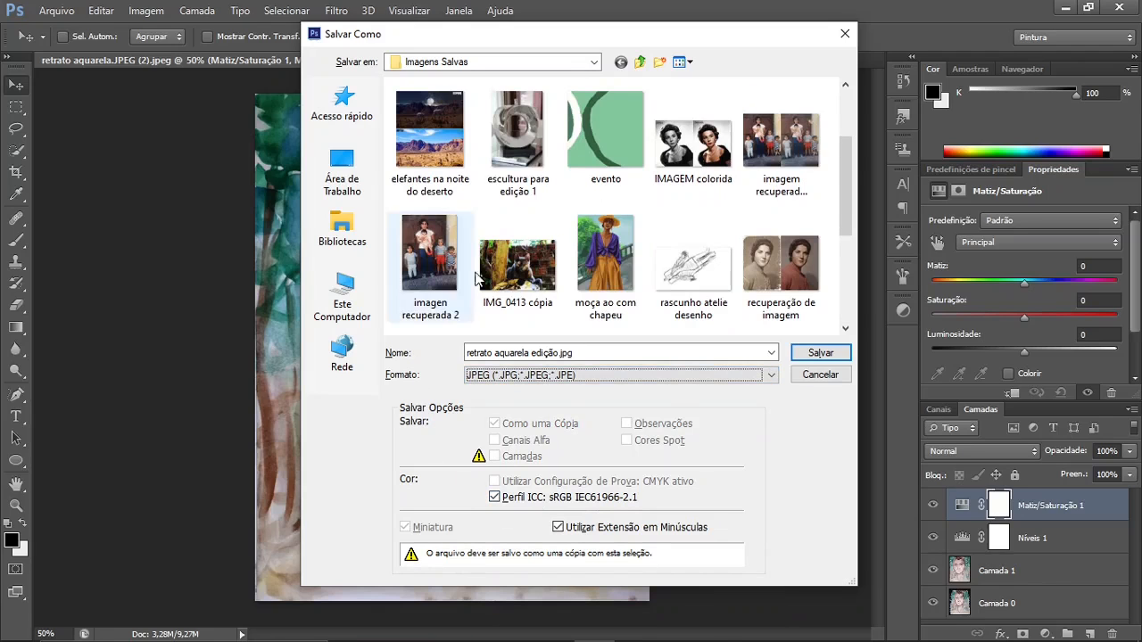
{"action": "scroll", "coordinate": [612, 209], "scroll_direction": "down", "scroll_amount": 3}
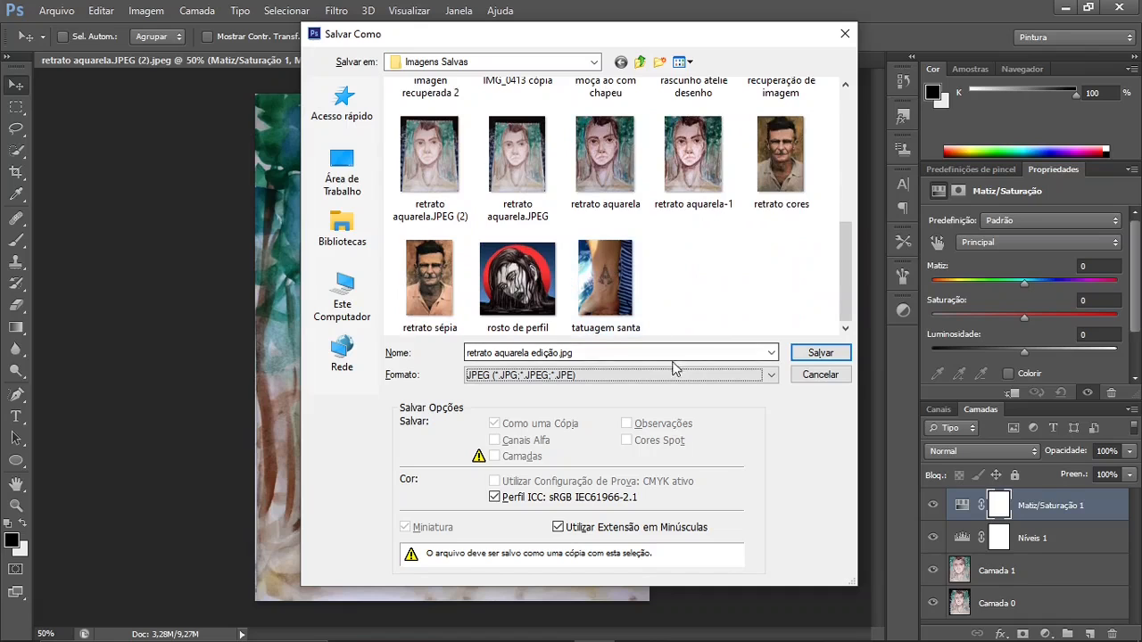
{"action": "left_click", "coordinate": [838, 357]}
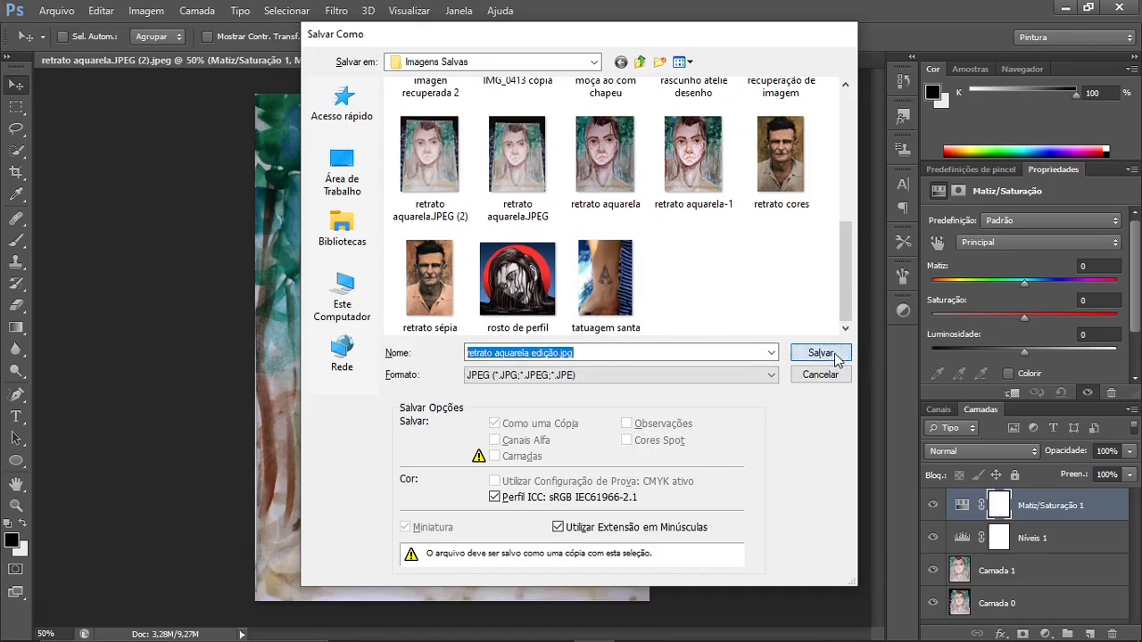